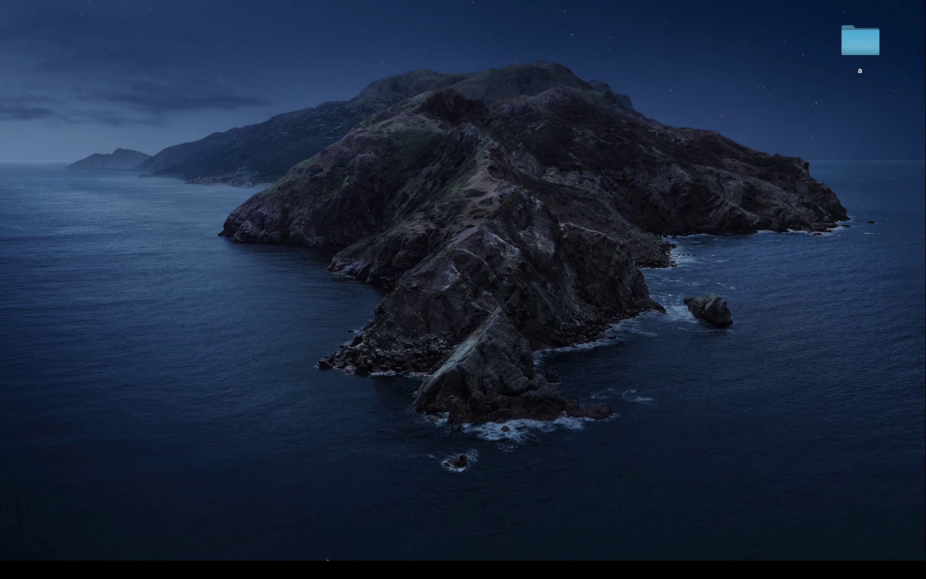
- Open the daedalus.io website in Google Chrome
{"action": "mouse_move", "coordinate": [333, 542]}
{"action": "left_click", "coordinate": [292, 535]}
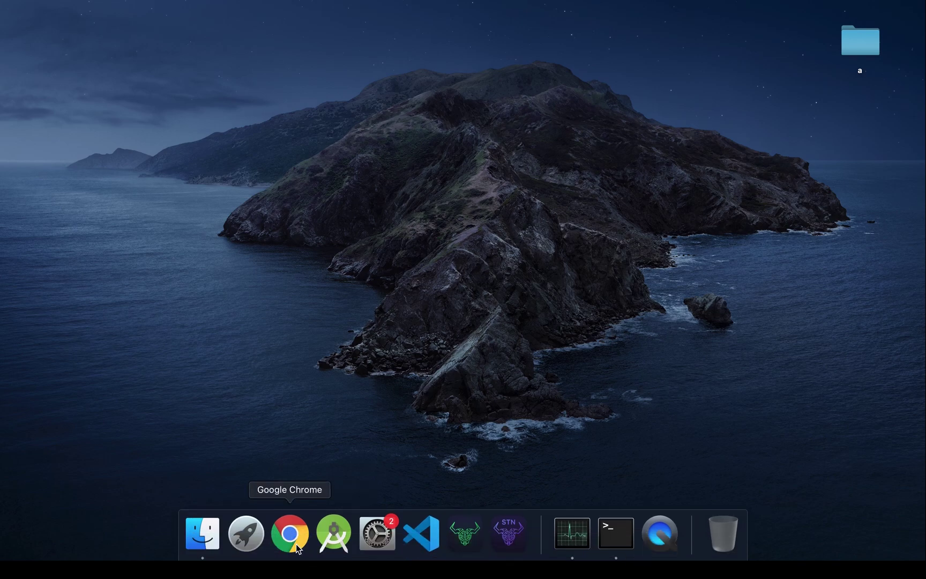
{"action": "type", "text": "da"}
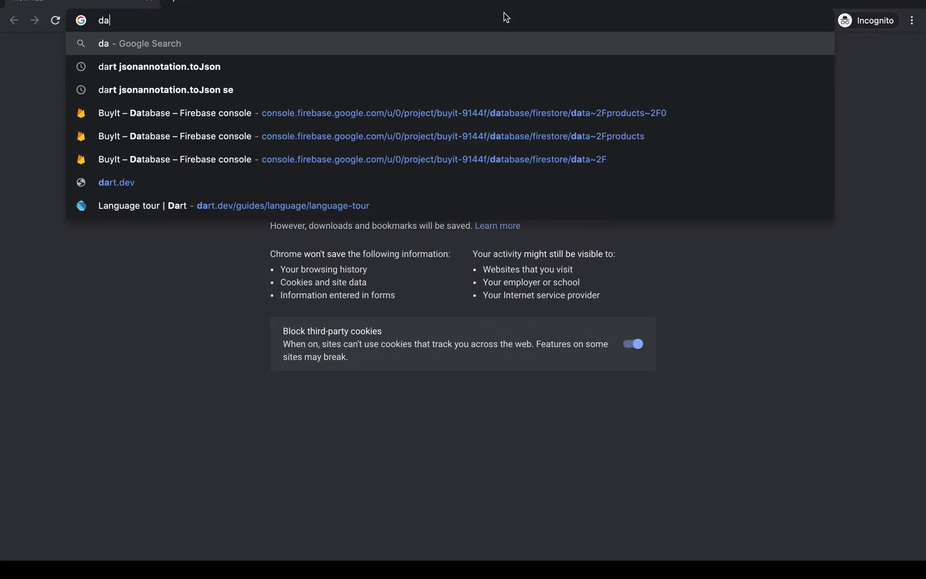
{"action": "type", "text": "edalus.io"}
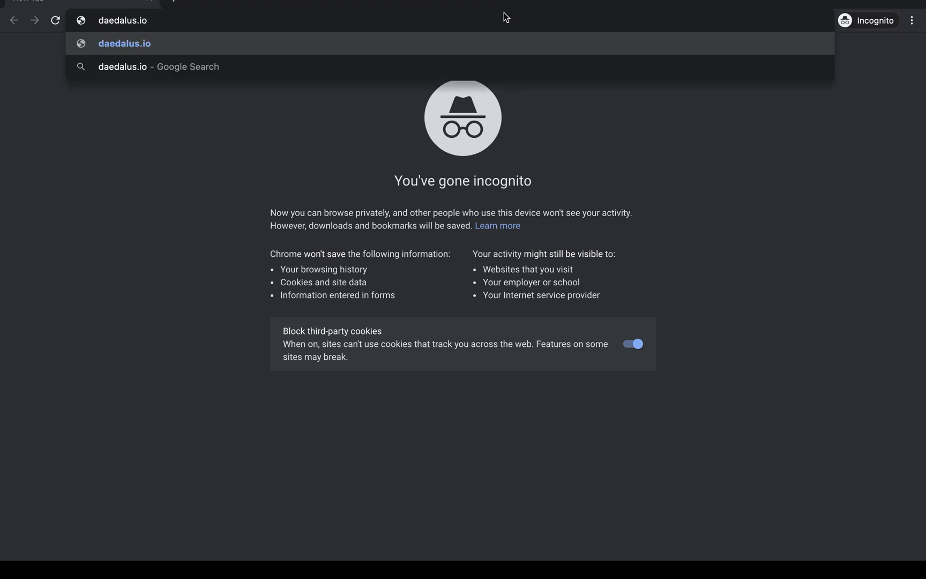
{"action": "key", "text": "Return"}
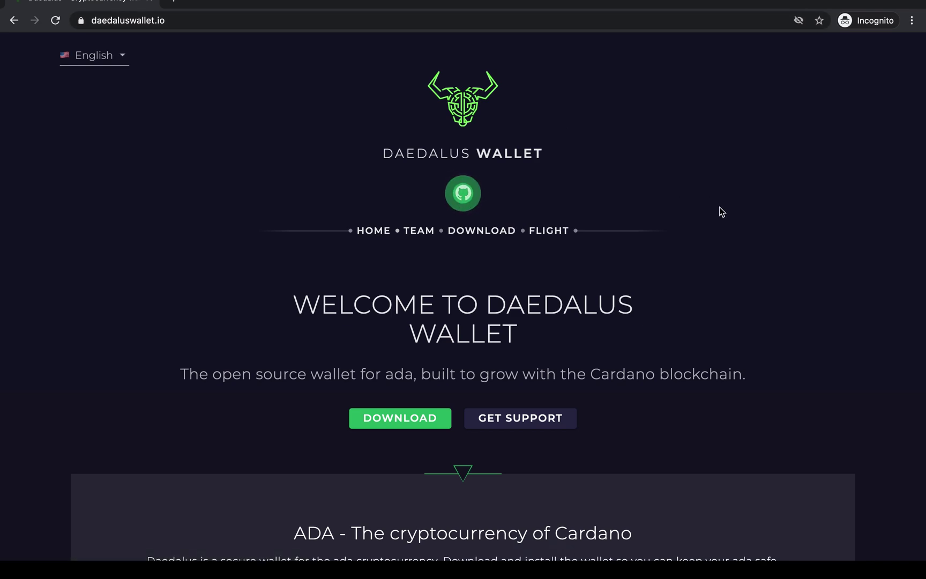
- Scroll through the Daedalus wallet features, then go to the Download page
{"action": "scroll", "coordinate": [722, 211], "scroll_direction": "down", "scroll_amount": 5}
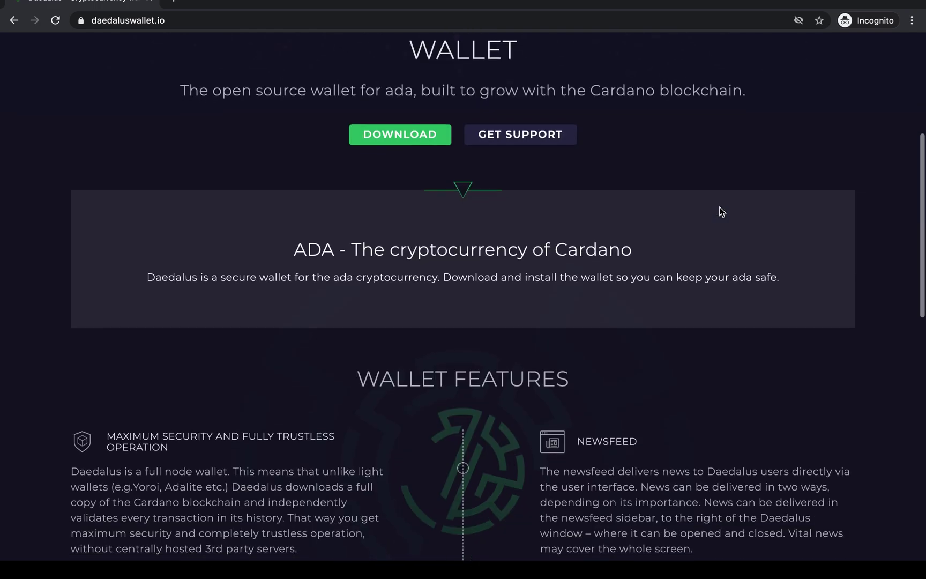
{"action": "scroll", "coordinate": [722, 211], "scroll_direction": "down", "scroll_amount": 9}
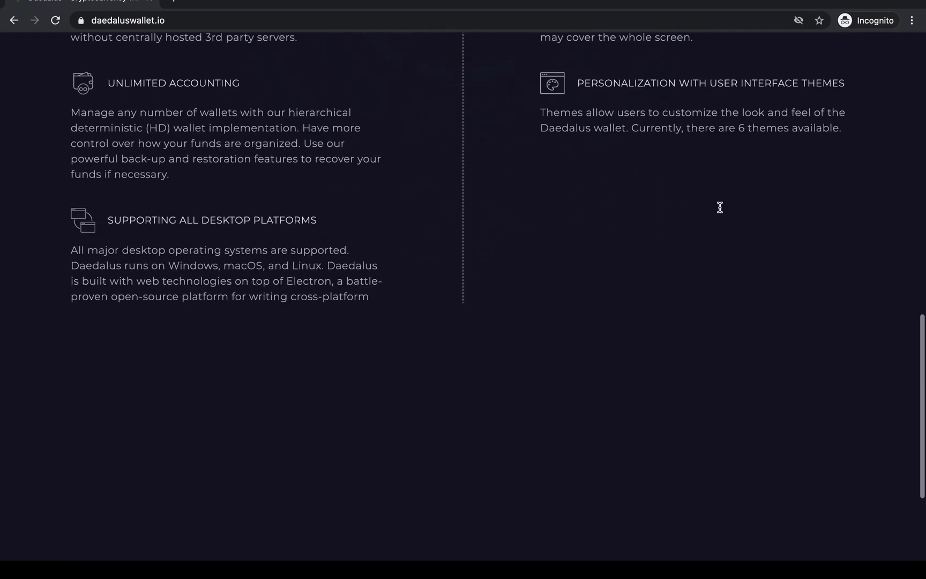
{"action": "scroll", "coordinate": [722, 212], "scroll_direction": "up", "scroll_amount": 15}
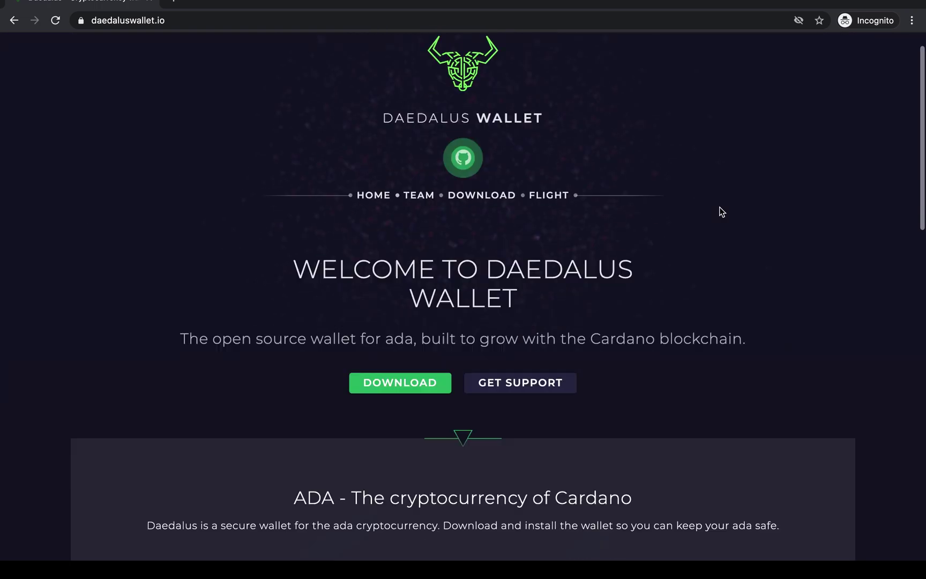
{"action": "scroll", "coordinate": [722, 212], "scroll_direction": "down", "scroll_amount": 1}
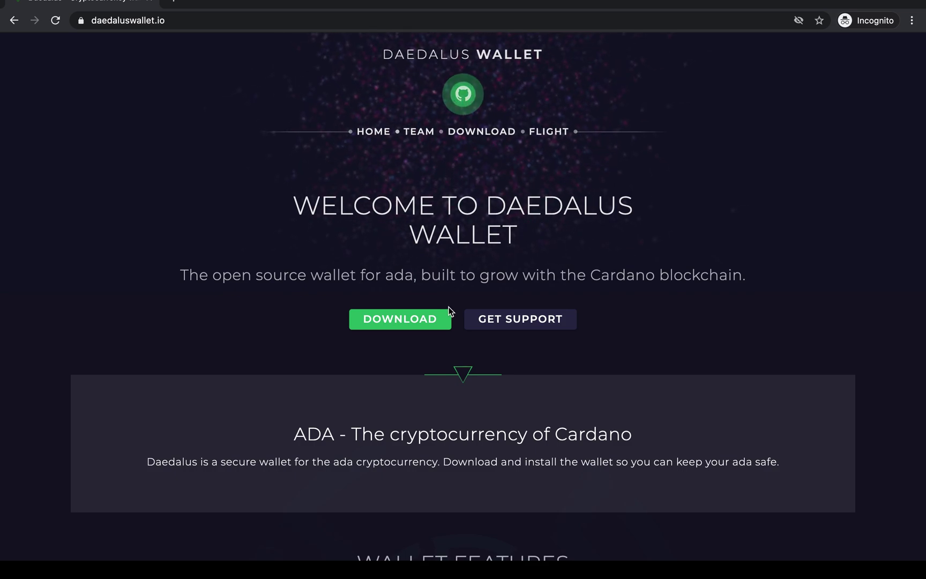
{"action": "left_click", "coordinate": [406, 326]}
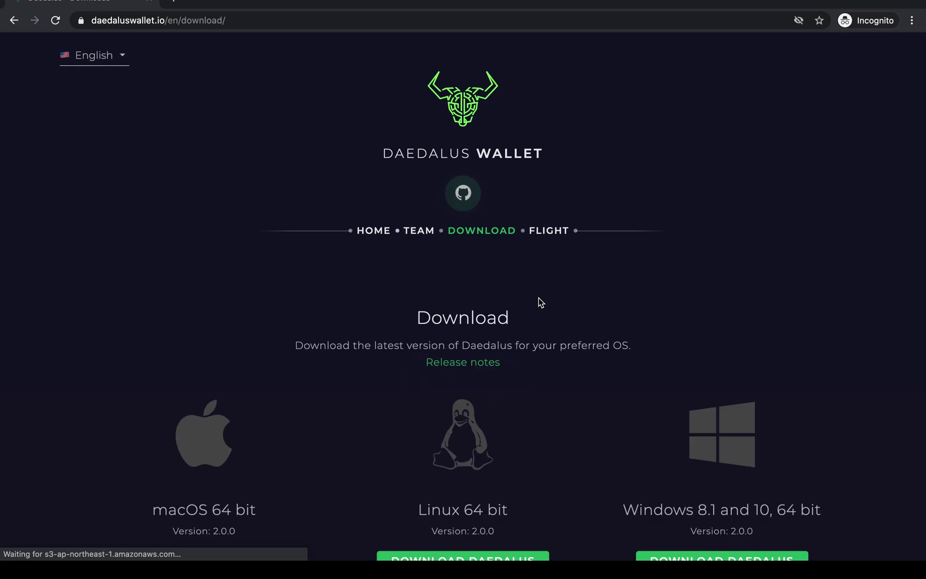
- Review the version 2.0.0 downloads and checksums, selecting then deselecting the site domain in the address bar
{"action": "scroll", "coordinate": [540, 303], "scroll_direction": "down", "scroll_amount": 10}
{"action": "scroll", "coordinate": [541, 303], "scroll_direction": "up", "scroll_amount": 3}
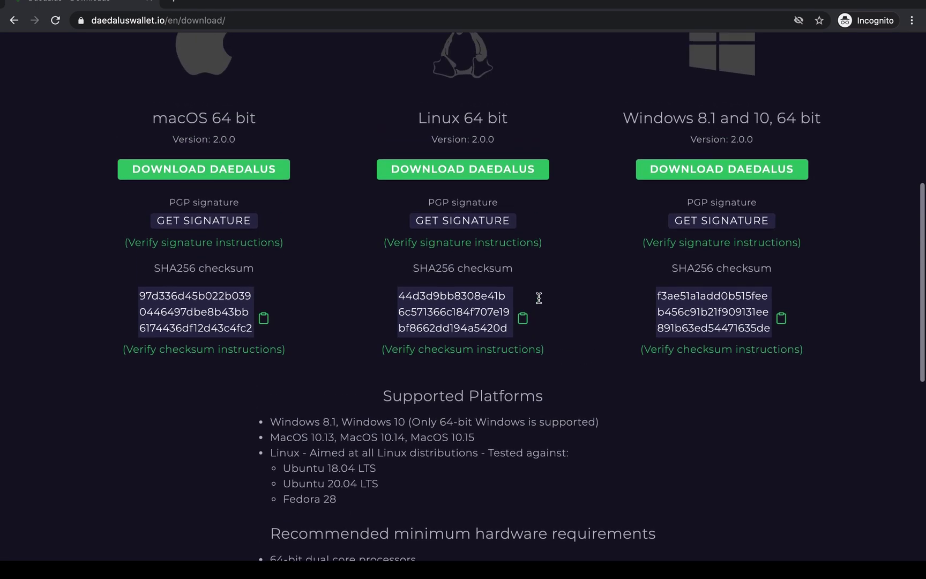
{"action": "scroll", "coordinate": [540, 303], "scroll_direction": "up", "scroll_amount": 5}
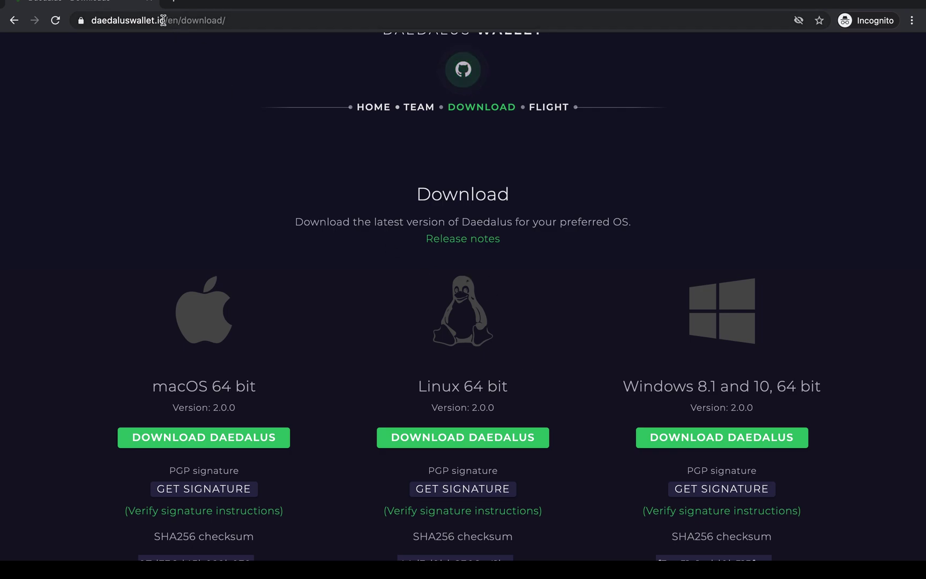
{"action": "left_click_drag", "start_coordinate": [164, 21], "coordinate": [106, 19]}
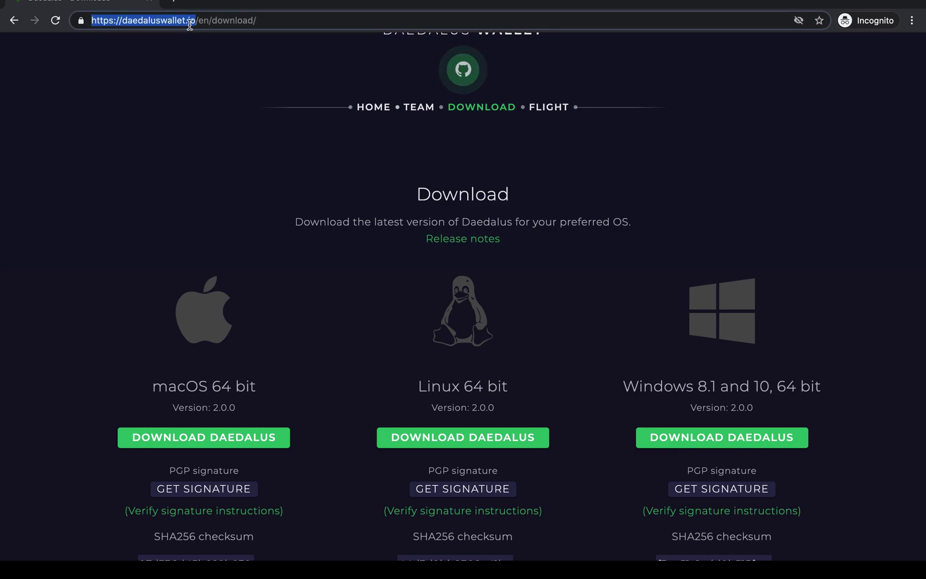
{"action": "left_click", "coordinate": [573, 384]}
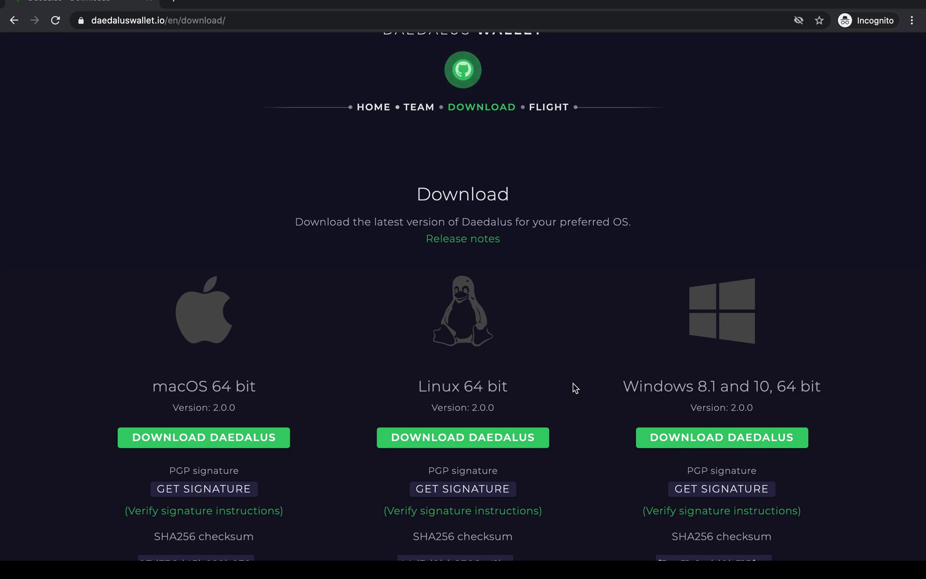
{"action": "scroll", "coordinate": [573, 384], "scroll_direction": "down", "scroll_amount": 1}
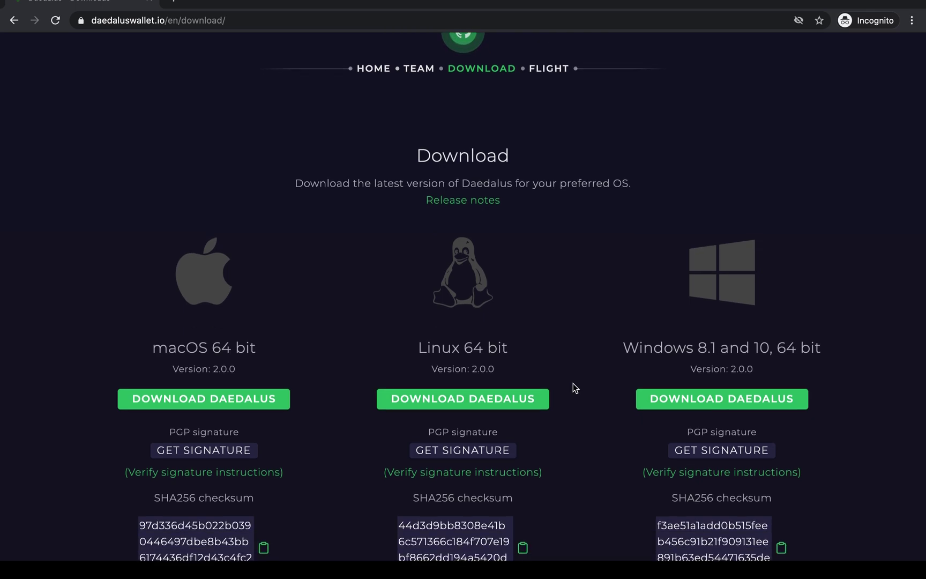
{"action": "scroll", "coordinate": [581, 339], "scroll_direction": "up", "scroll_amount": 1}
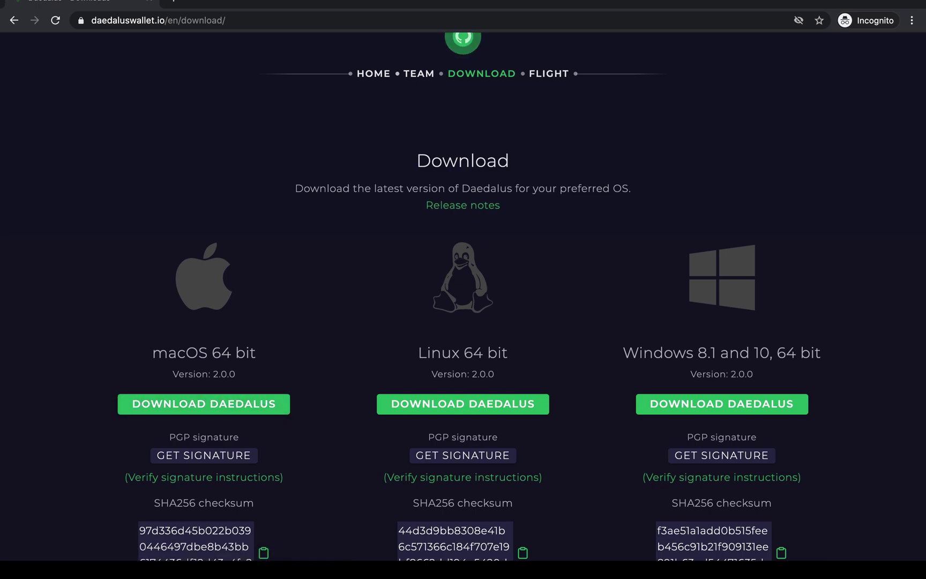
{"action": "mouse_move", "coordinate": [14, 3]}
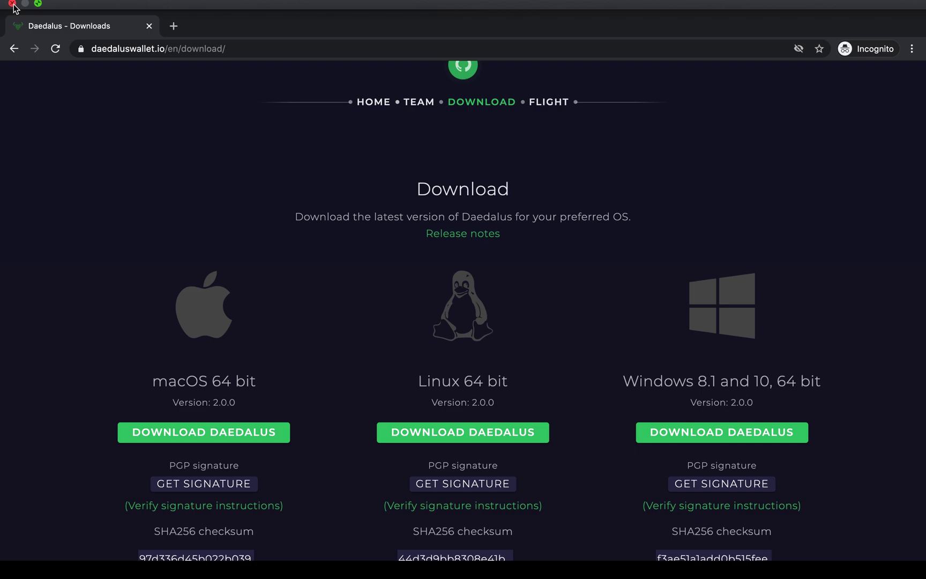
- Close Chrome, launch Daedalus Mainnet and keep the default English language and number formats
{"action": "left_click", "coordinate": [12, 4]}
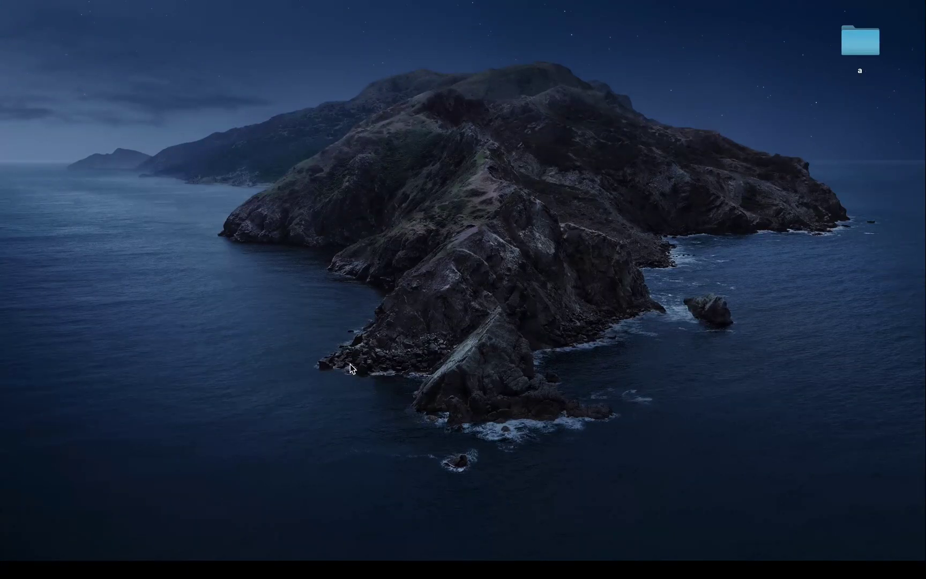
{"action": "mouse_move", "coordinate": [330, 557]}
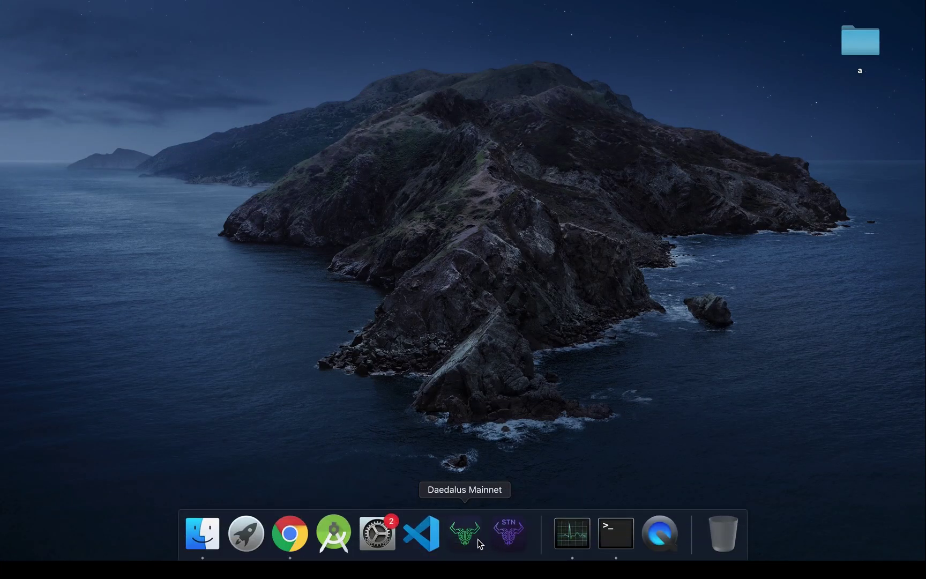
{"action": "left_click", "coordinate": [472, 543]}
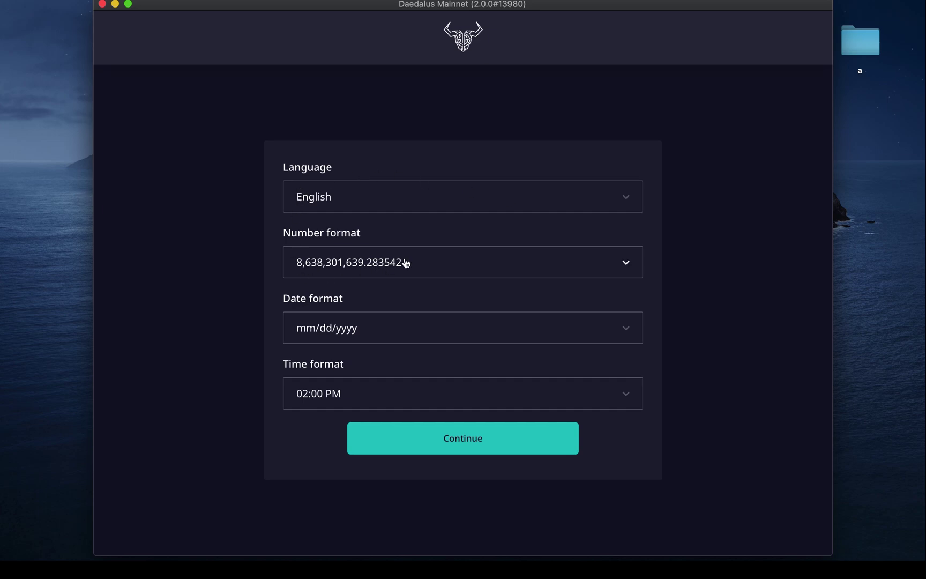
{"action": "left_click", "coordinate": [358, 270]}
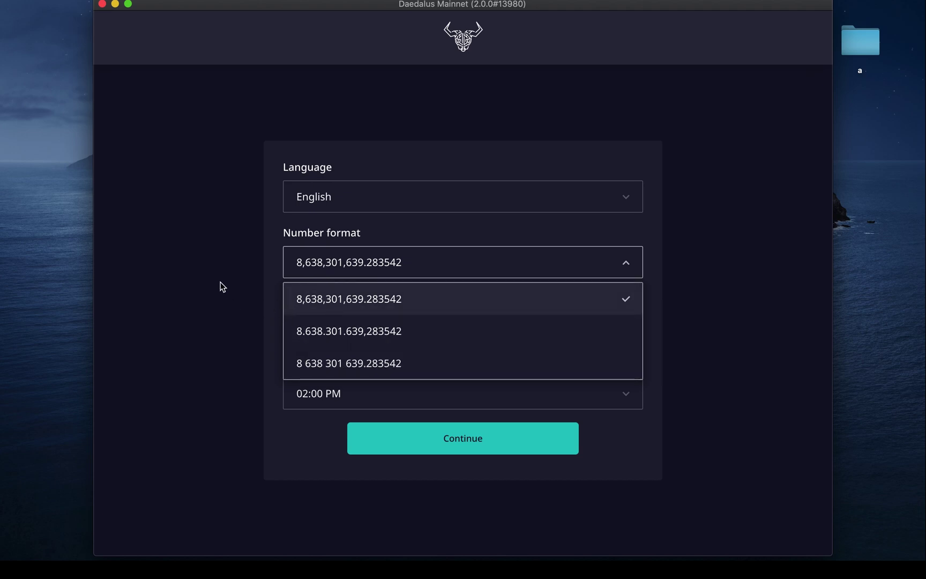
{"action": "left_click", "coordinate": [259, 269]}
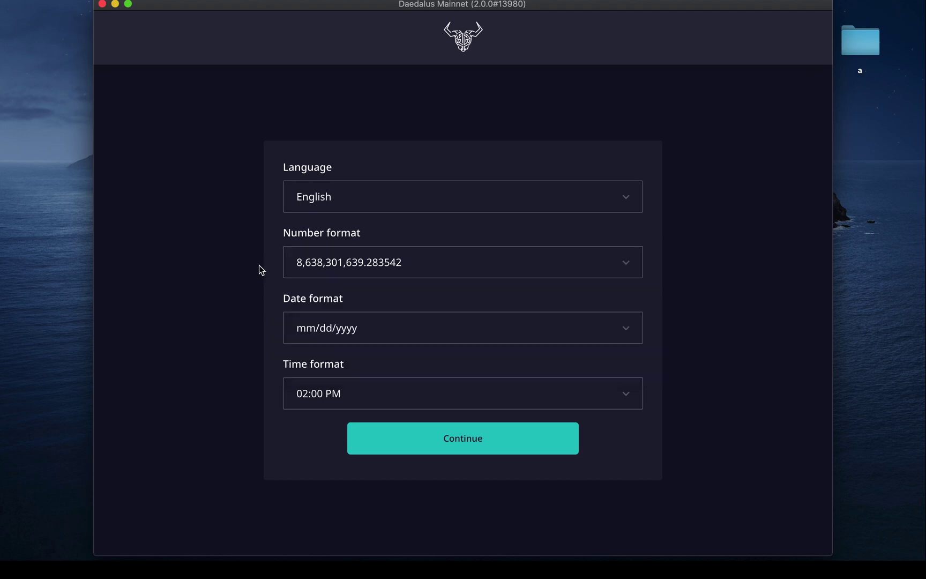
{"action": "left_click", "coordinate": [456, 440]}
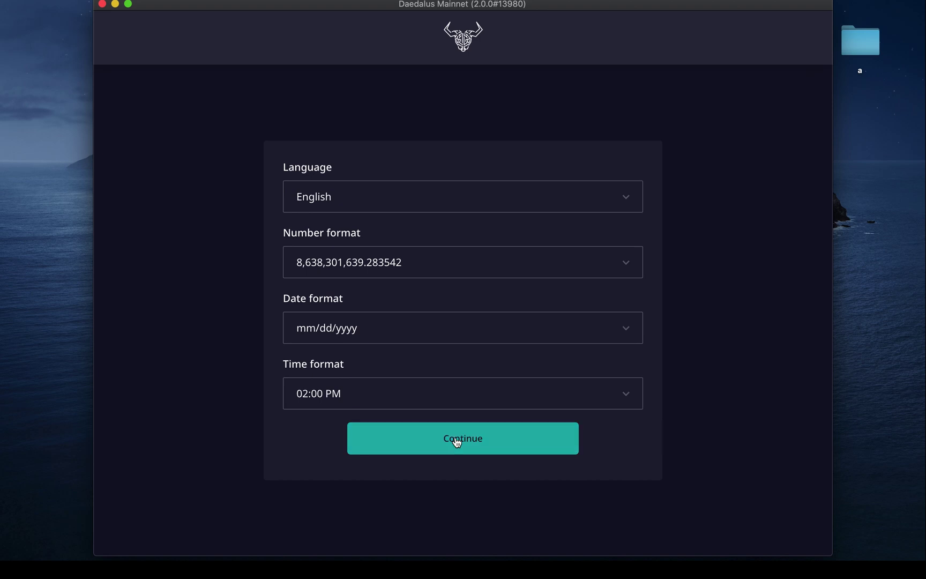
- Agree to the terms of service and continue to wallet setup
{"action": "scroll", "coordinate": [456, 437], "scroll_direction": "down", "scroll_amount": 20}
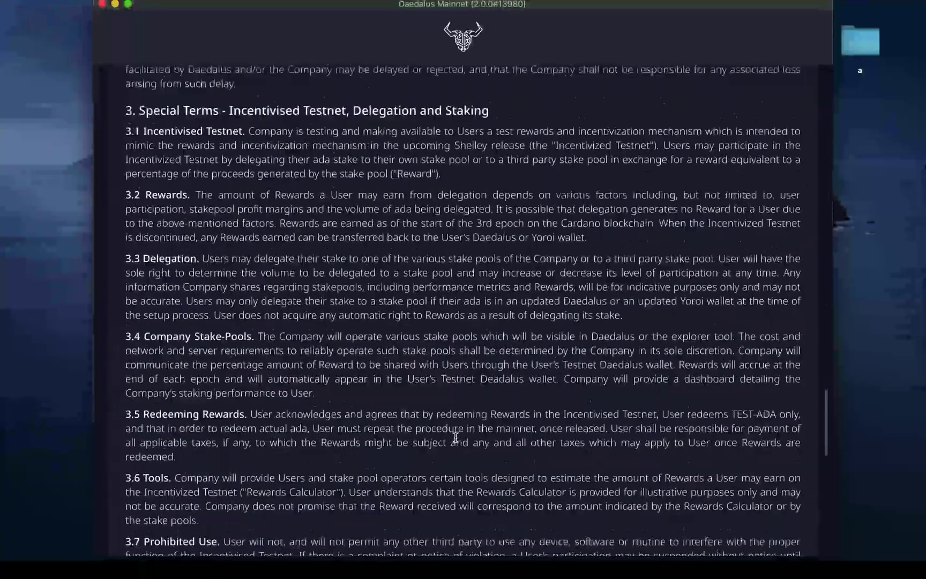
{"action": "left_click", "coordinate": [132, 473]}
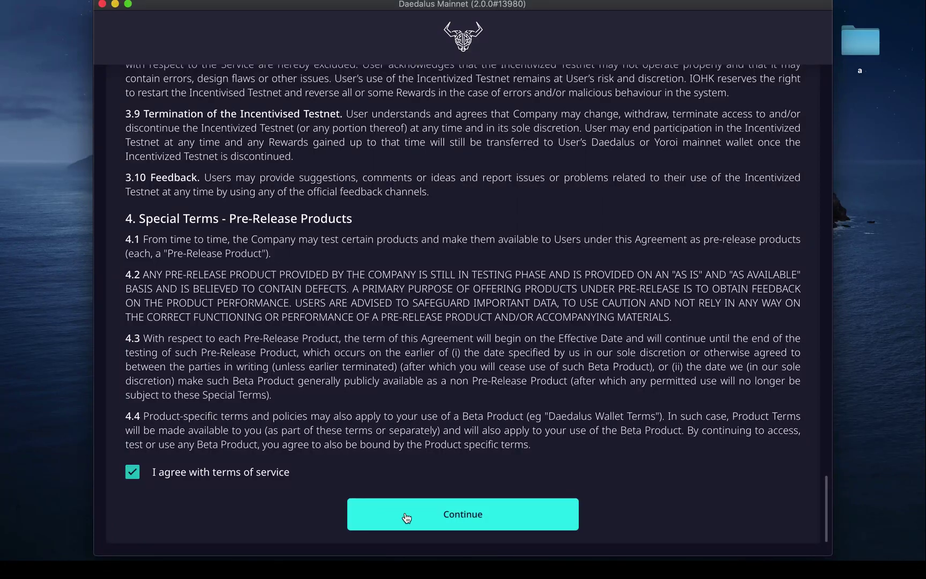
{"action": "left_click", "coordinate": [420, 524]}
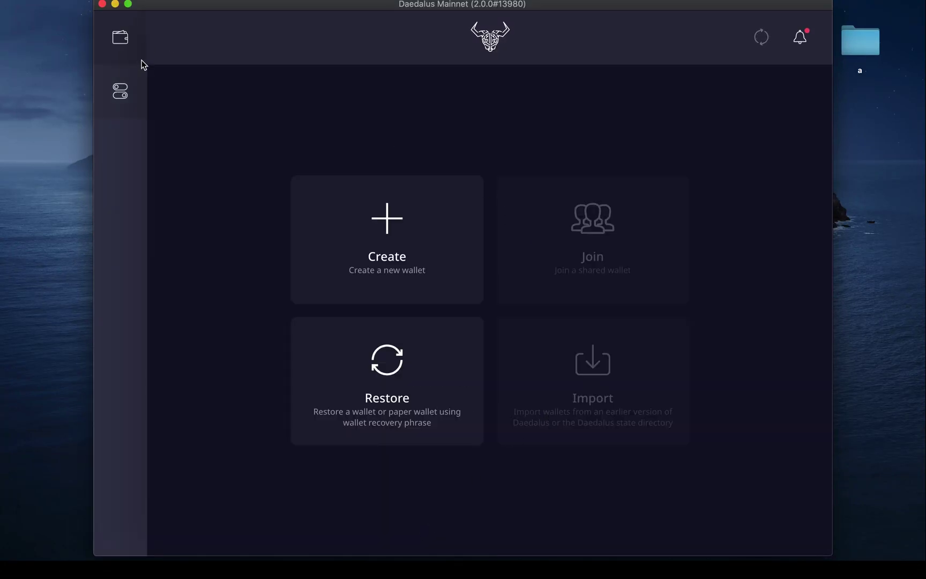
- Nudge the Daedalus window slightly left, then switch it to full screen
{"action": "left_click_drag", "start_coordinate": [217, 7], "coordinate": [207, 7]}
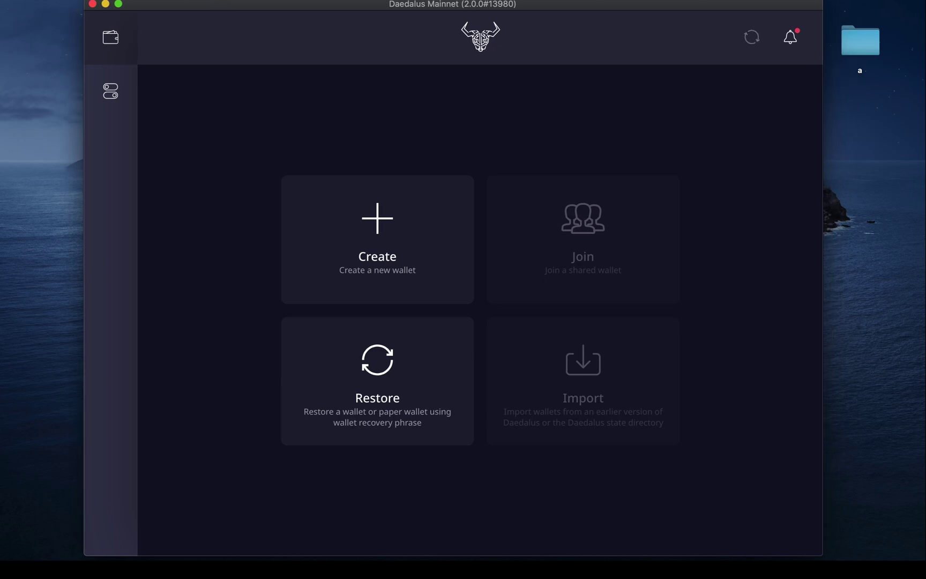
{"action": "left_click", "coordinate": [118, 4]}
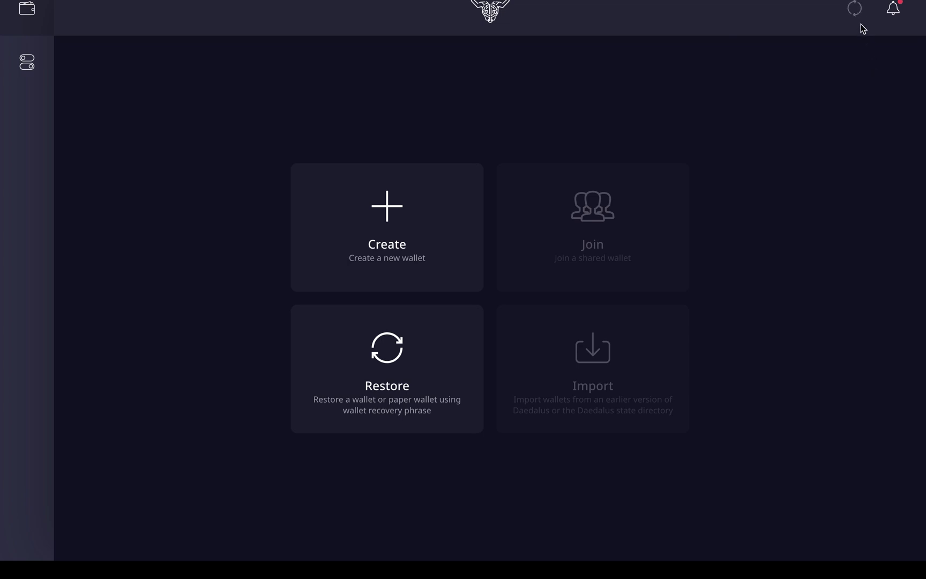
{"action": "mouse_move", "coordinate": [860, 19]}
- Create a wallet named 'Test' protected by a spending password entered twice
{"action": "left_click", "coordinate": [399, 204]}
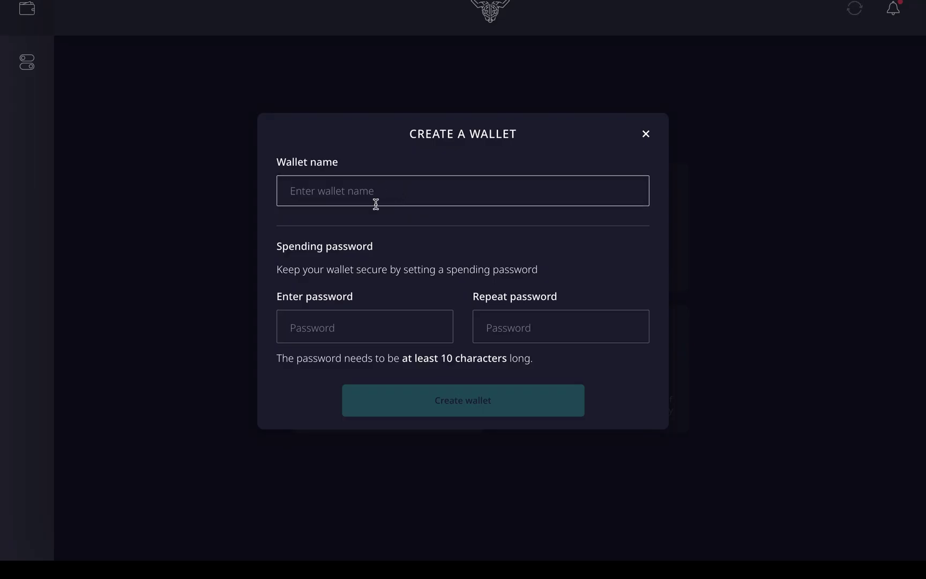
{"action": "type", "text": "Test_"}
{"action": "key", "text": "BackSpace"}
{"action": "left_click", "coordinate": [355, 329]}
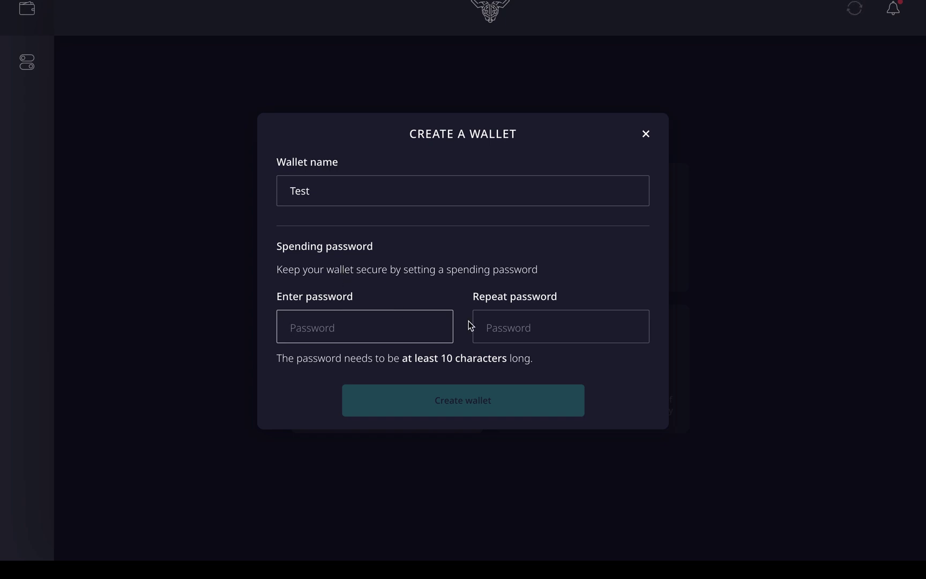
{"action": "type", "text": "test"}
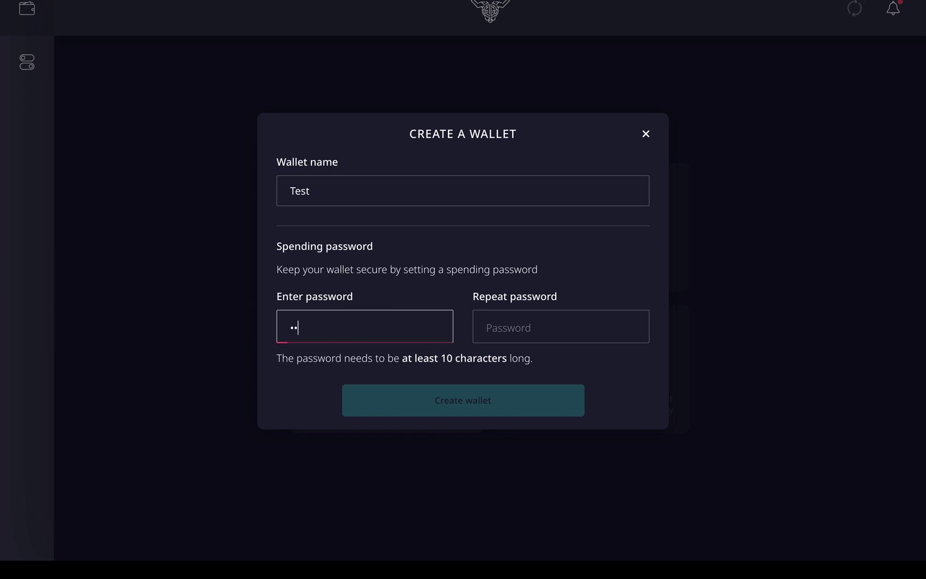
{"action": "type", "text": "12345"}
{"action": "type", "text": "6"}
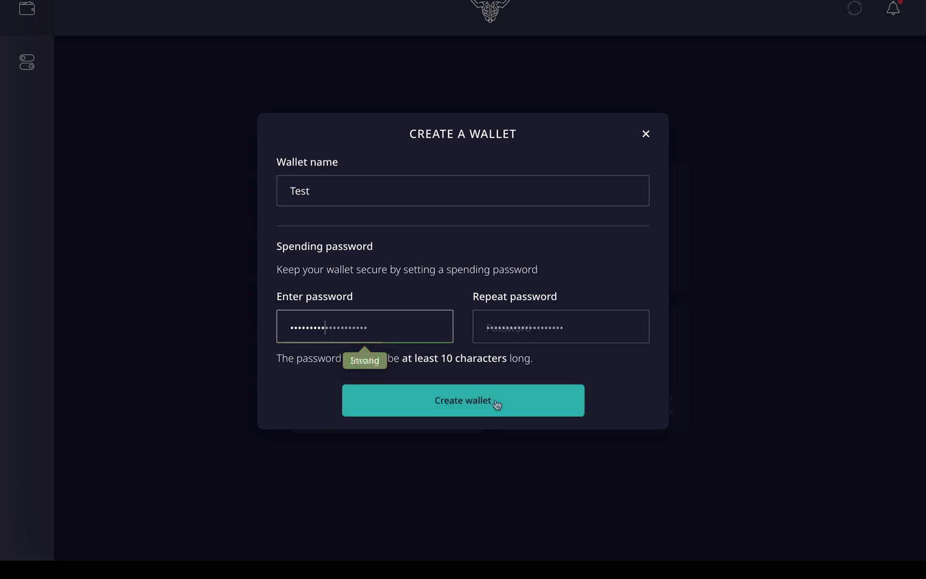
{"action": "left_click", "coordinate": [495, 401]}
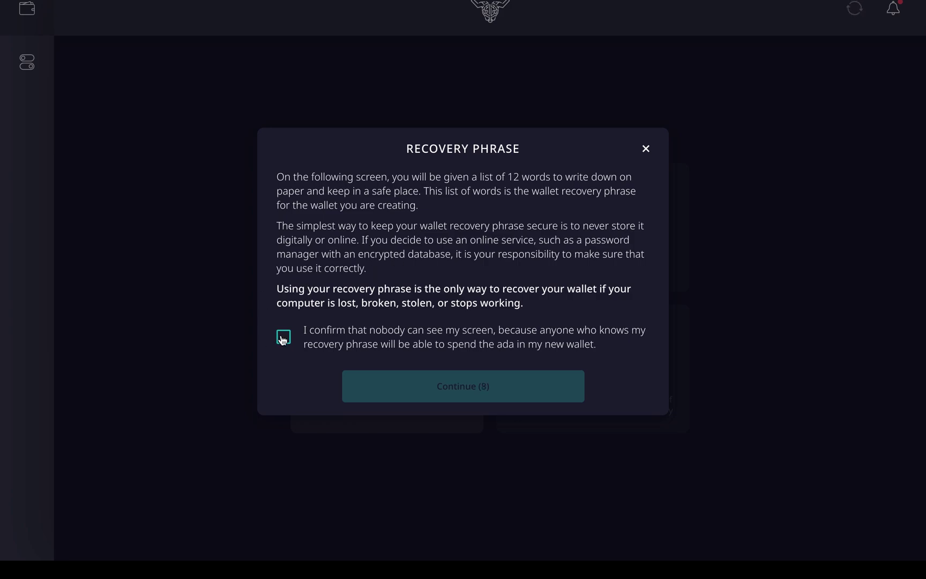
- Confirm nobody can see the screen and continue to the recovery phrase
{"action": "left_click", "coordinate": [284, 338]}
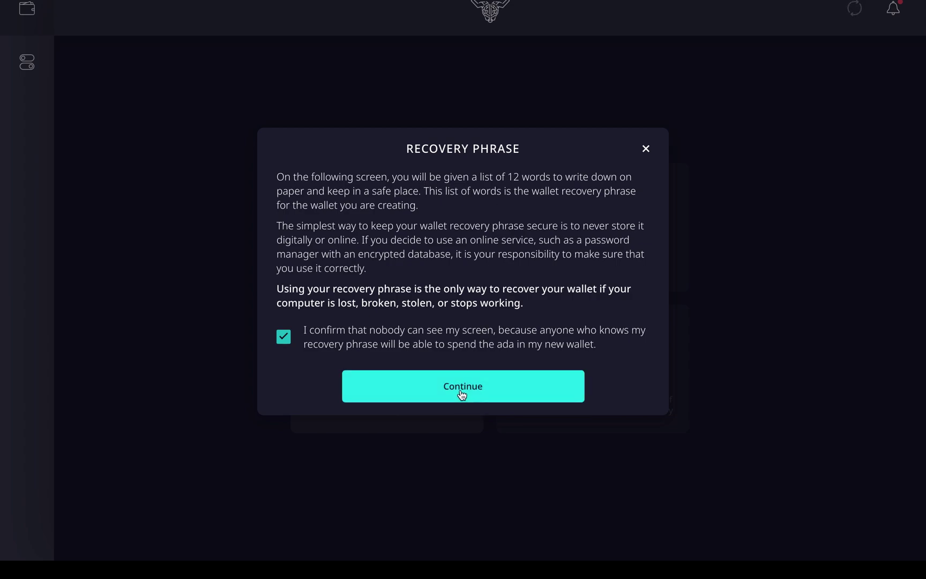
{"action": "left_click", "coordinate": [484, 391]}
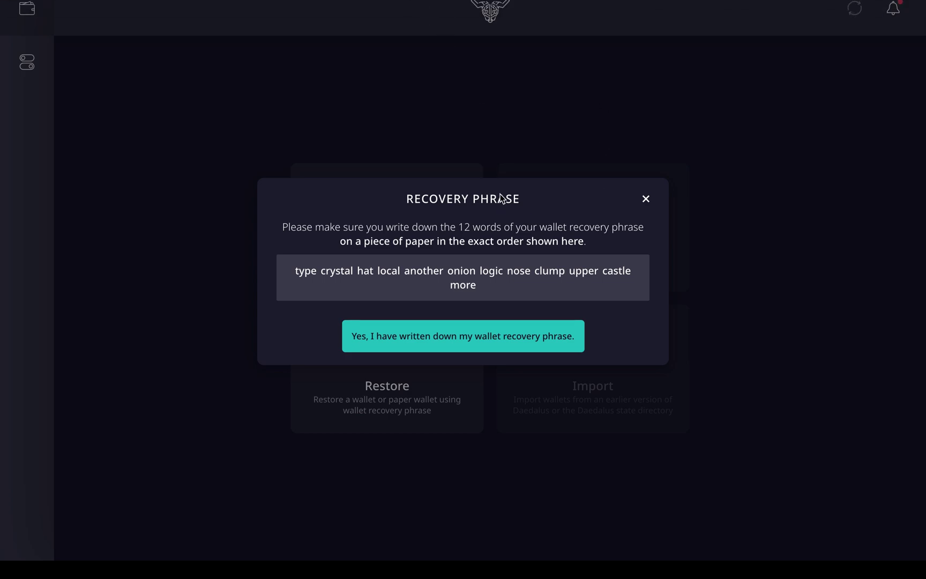
- Confirm the recovery phrase is written down, tick both acknowledgements, and confirm
{"action": "mouse_move", "coordinate": [432, 2]}
{"action": "left_click", "coordinate": [434, 349]}
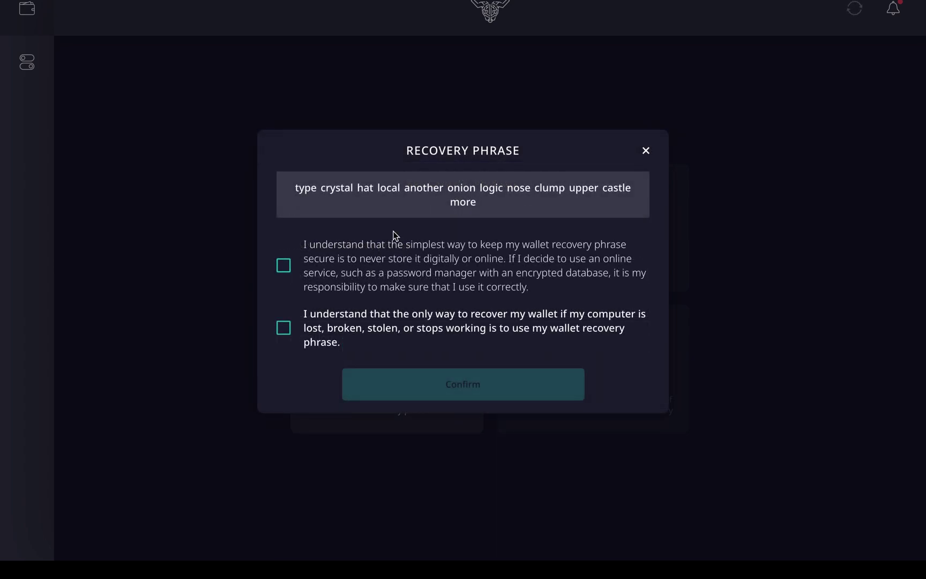
{"action": "left_click", "coordinate": [283, 267]}
{"action": "left_click", "coordinate": [285, 324]}
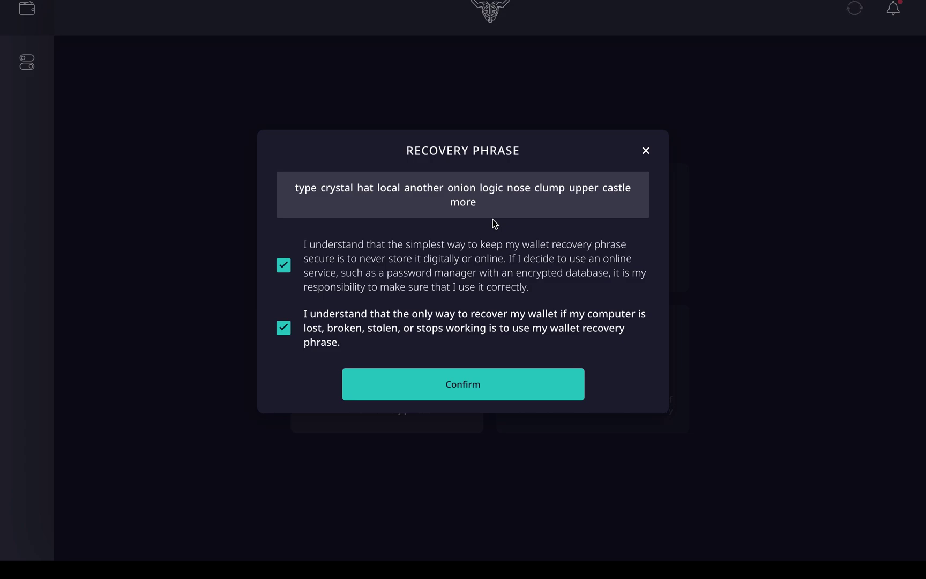
{"action": "left_click", "coordinate": [480, 393]}
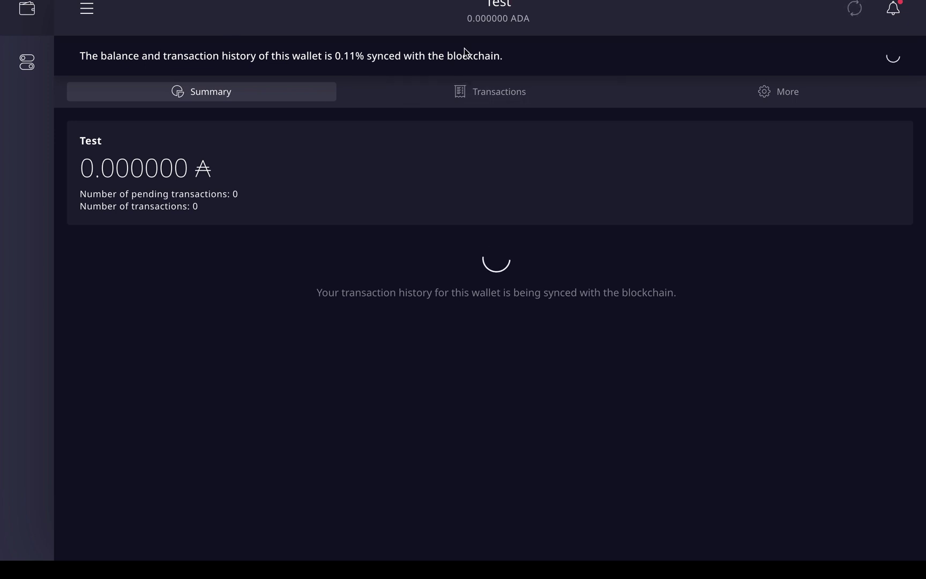
- Open the wallet panel listing all wallets, including Falcon
{"action": "mouse_move", "coordinate": [465, 536]}
{"action": "left_click", "coordinate": [89, 15]}
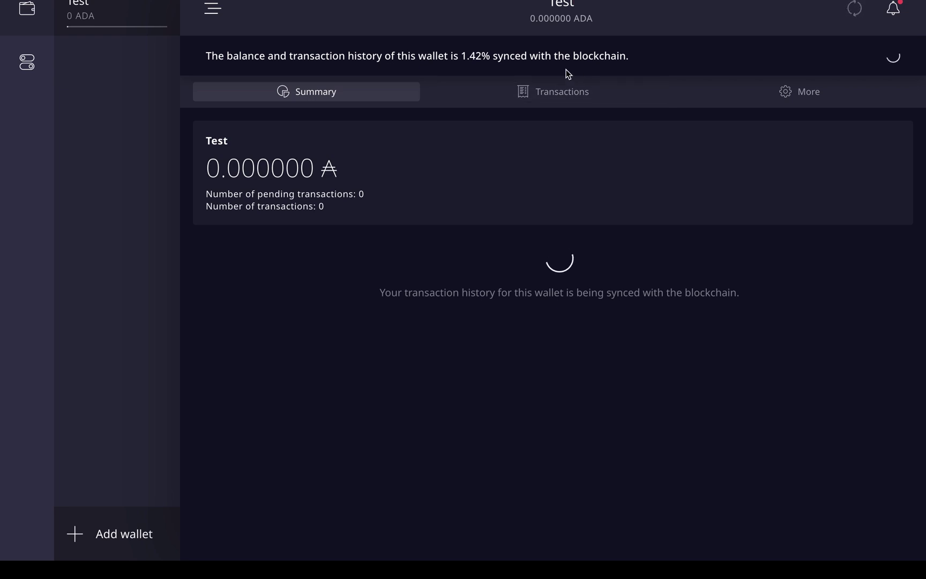
{"action": "mouse_move", "coordinate": [856, 12]}
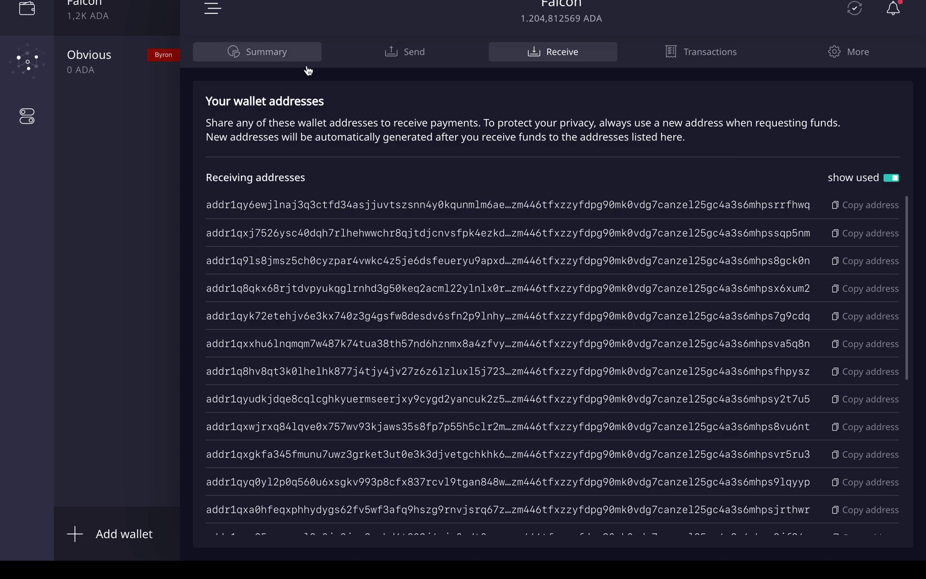
- Open Delegation center, glance at the Rewards and Info tabs, and return to the epoch 208 overview
{"action": "left_click", "coordinate": [24, 66]}
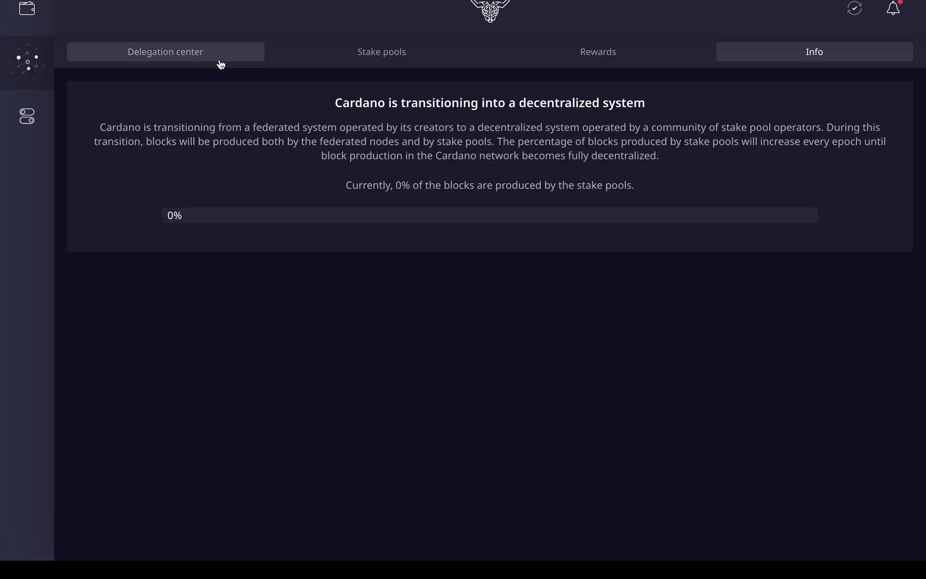
{"action": "left_click", "coordinate": [218, 58]}
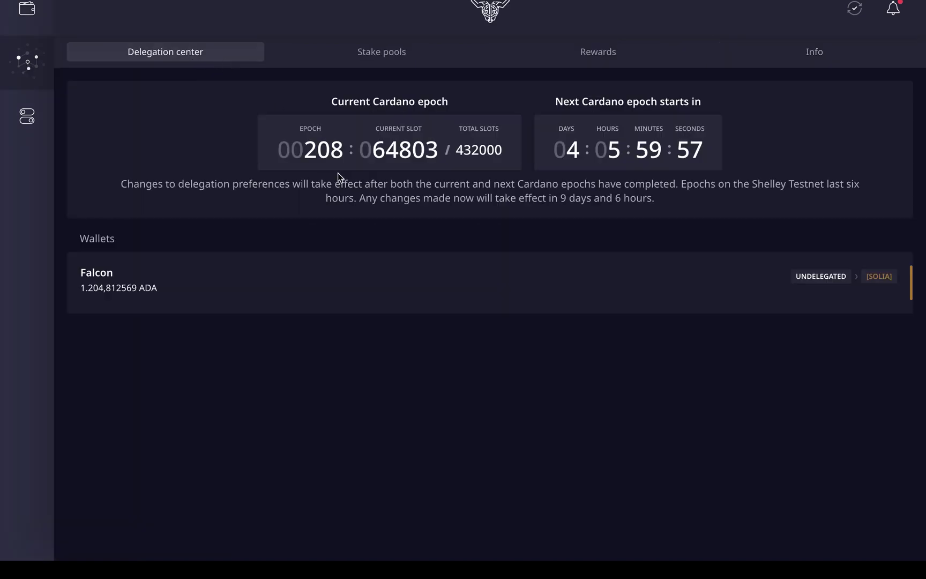
{"action": "mouse_move", "coordinate": [181, 275]}
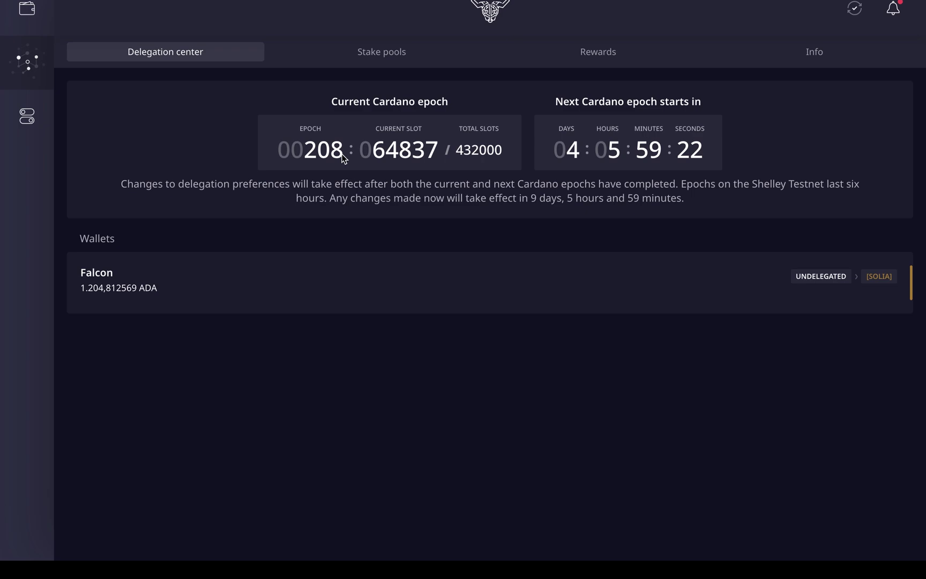
{"action": "left_click", "coordinate": [606, 48]}
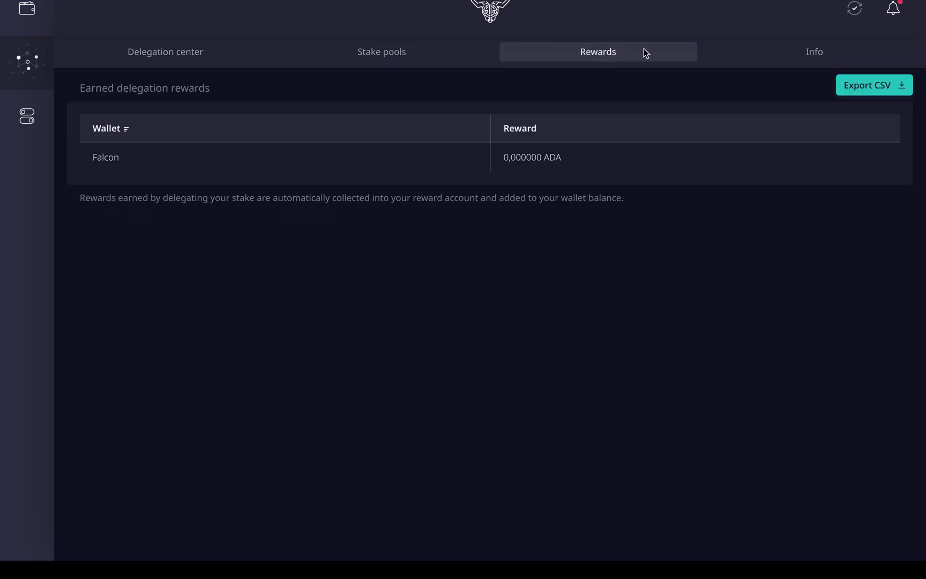
{"action": "left_click", "coordinate": [807, 55]}
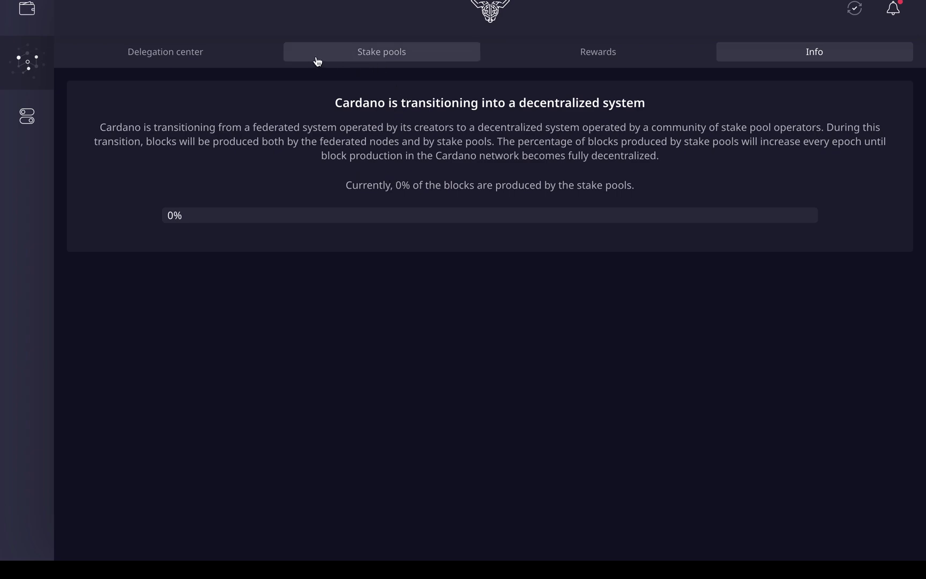
{"action": "left_click", "coordinate": [228, 56]}
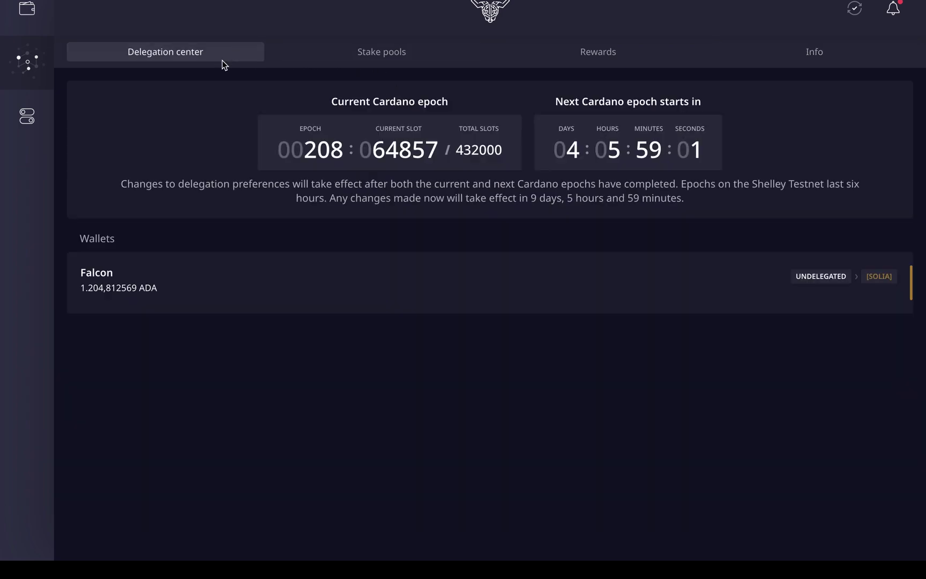
{"action": "mouse_move", "coordinate": [140, 285]}
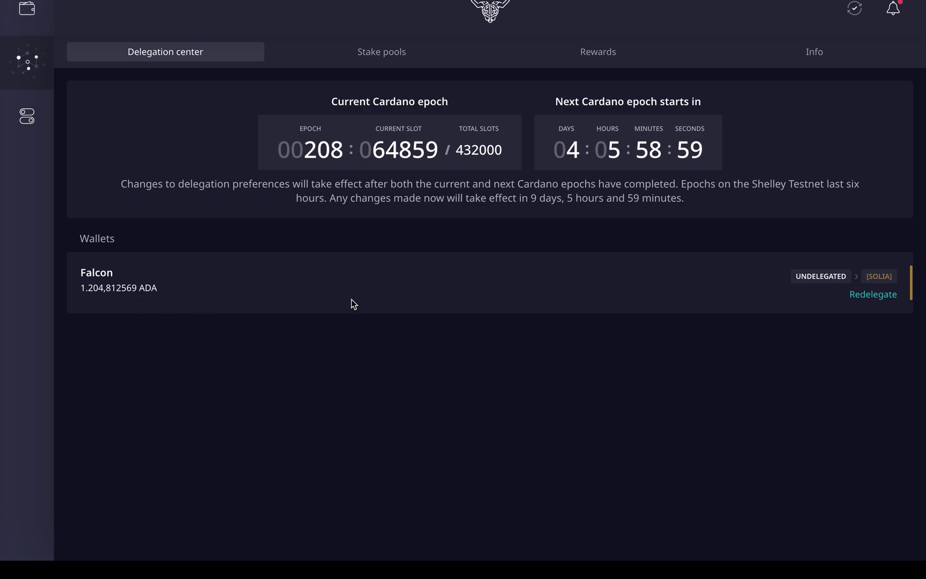
- Browse the Stake pools list, search for SOLIA and view its pool details
{"action": "left_click", "coordinate": [401, 54]}
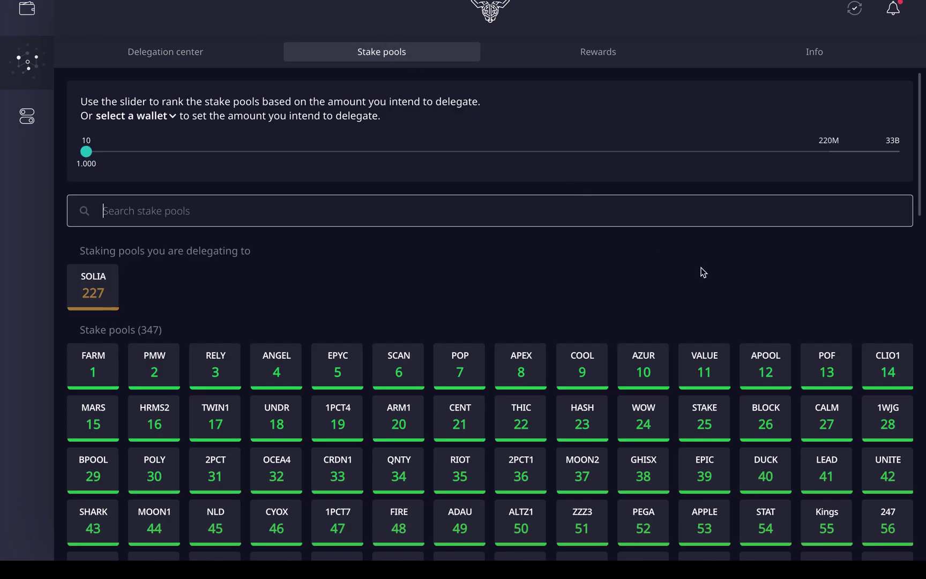
{"action": "scroll", "coordinate": [704, 272], "scroll_direction": "down", "scroll_amount": 12}
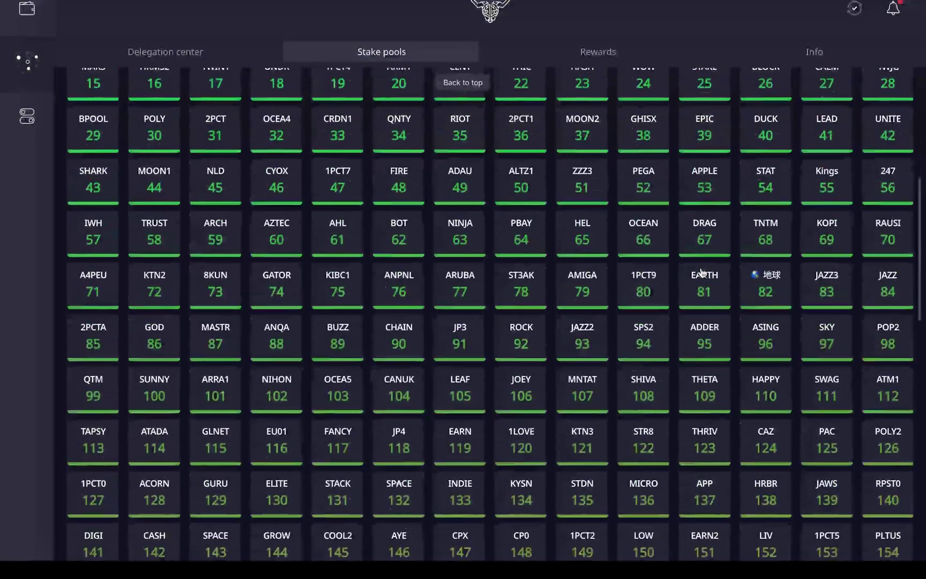
{"action": "scroll", "coordinate": [517, 264], "scroll_direction": "down", "scroll_amount": 8}
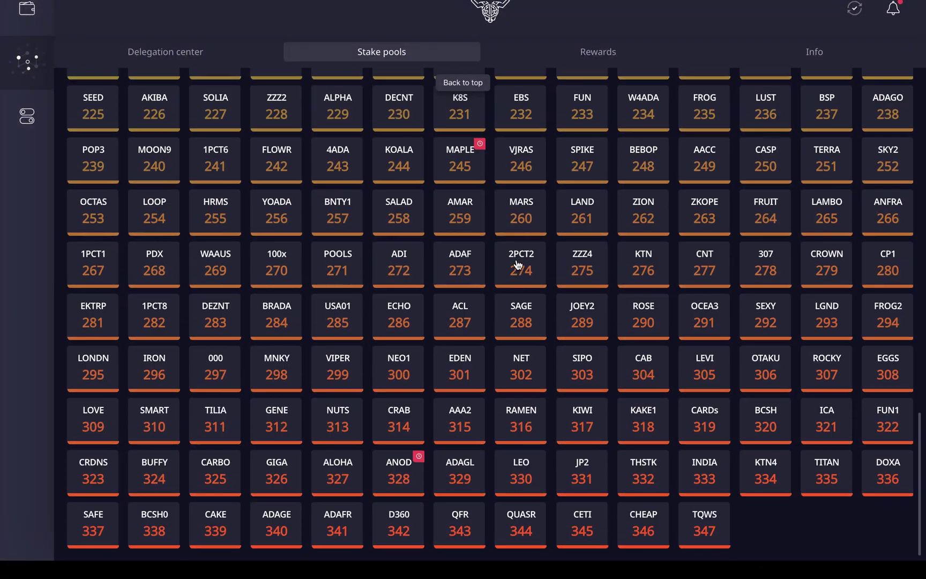
{"action": "scroll", "coordinate": [517, 264], "scroll_direction": "up", "scroll_amount": 14}
{"action": "scroll", "coordinate": [517, 264], "scroll_direction": "up", "scroll_amount": 3}
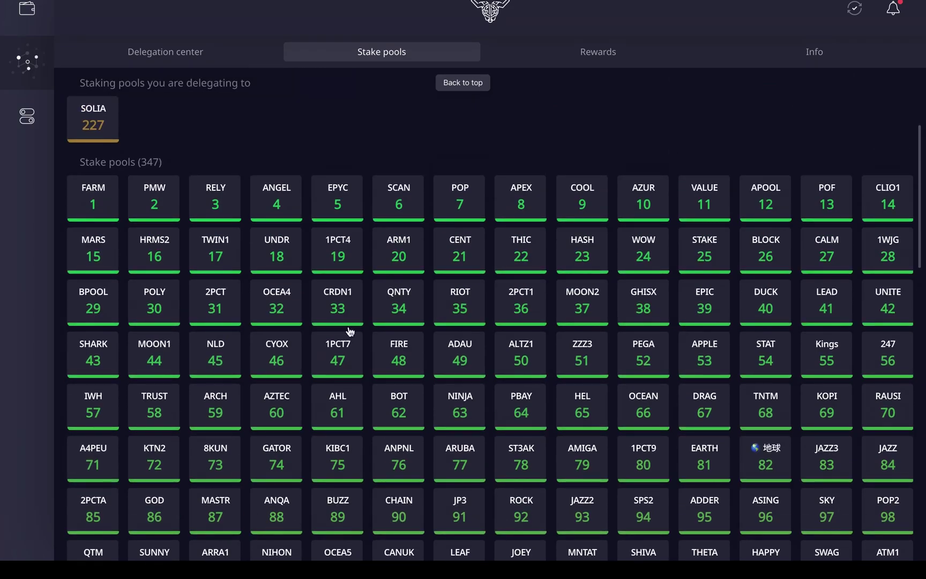
{"action": "scroll", "coordinate": [372, 324], "scroll_direction": "up", "scroll_amount": 3}
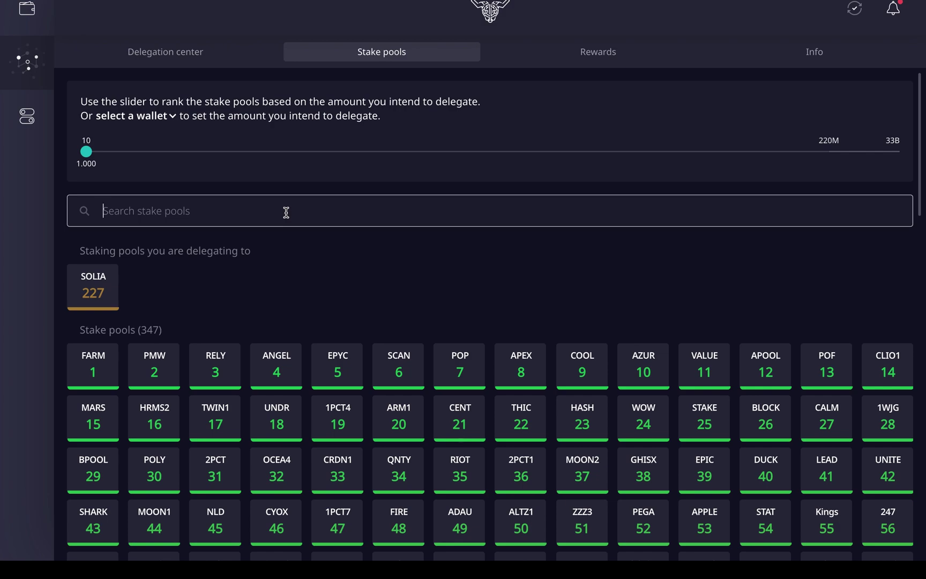
{"action": "type", "text": "SOL"}
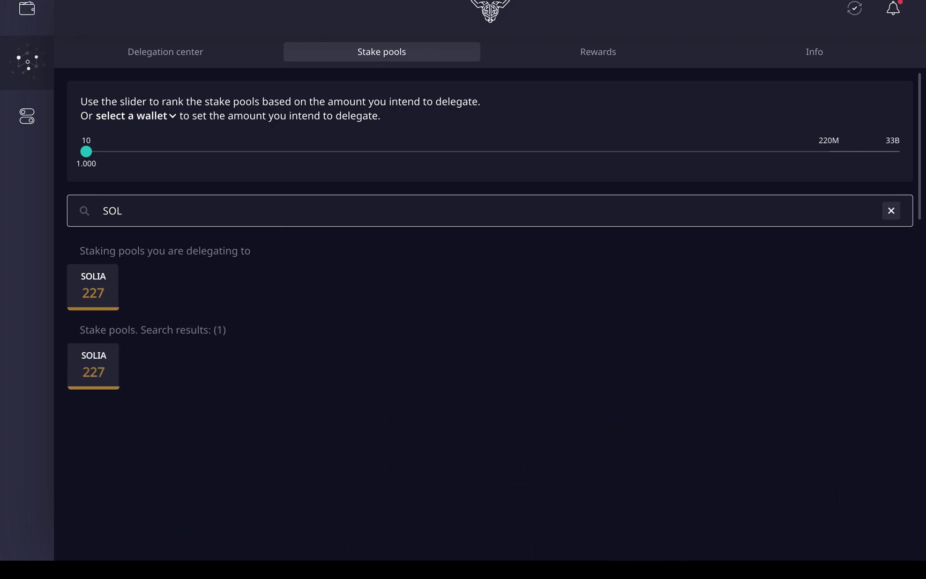
{"action": "type", "text": "IA"}
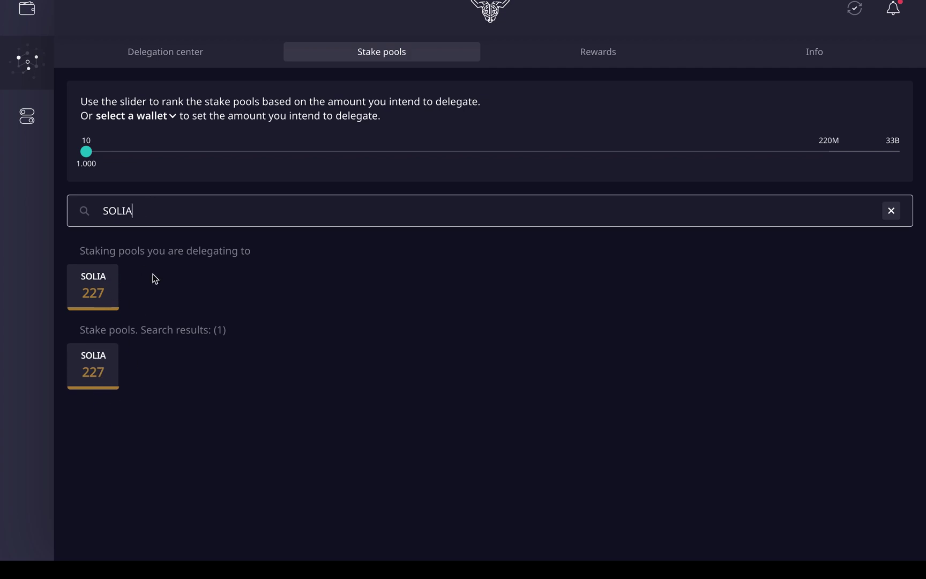
{"action": "left_click", "coordinate": [101, 370]}
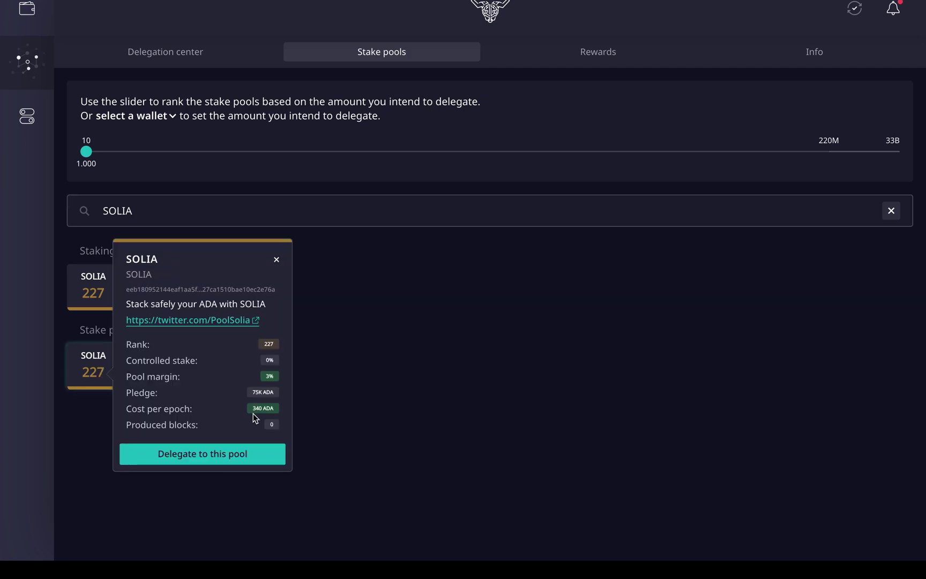
{"action": "left_click", "coordinate": [276, 260]}
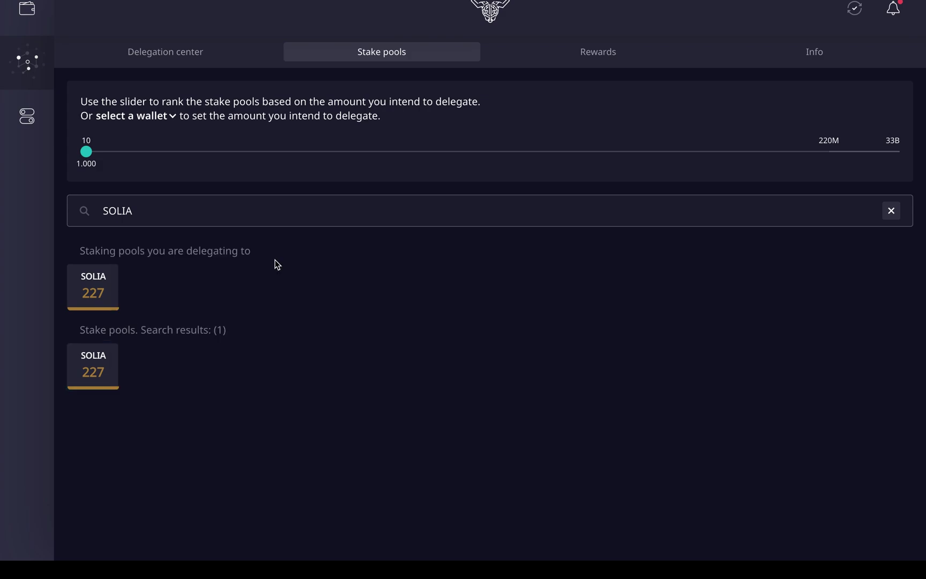
- Clear the search, scroll through all 347 stake pools, and start a new pool search
{"action": "left_click", "coordinate": [891, 211]}
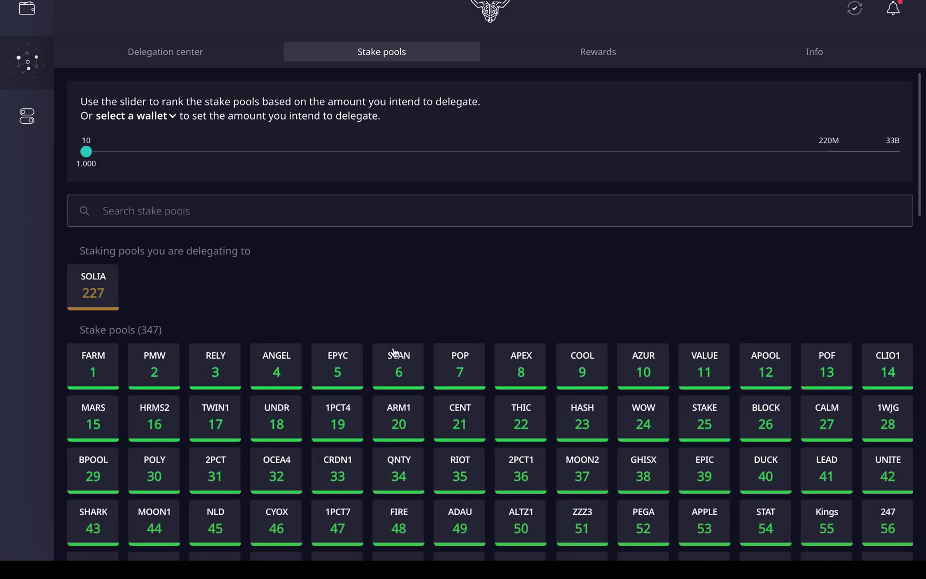
{"action": "scroll", "coordinate": [393, 352], "scroll_direction": "down", "scroll_amount": 3}
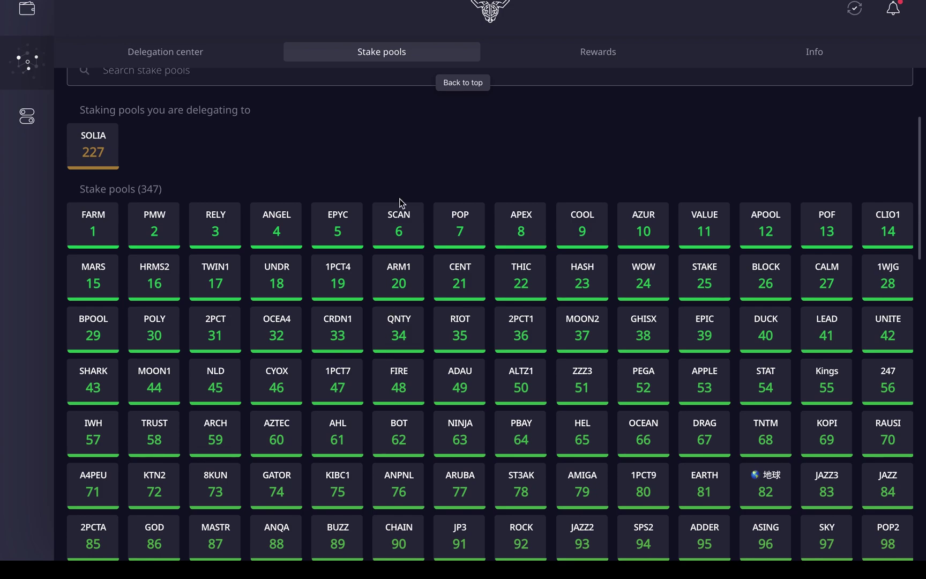
{"action": "scroll", "coordinate": [400, 199], "scroll_direction": "up", "scroll_amount": 2}
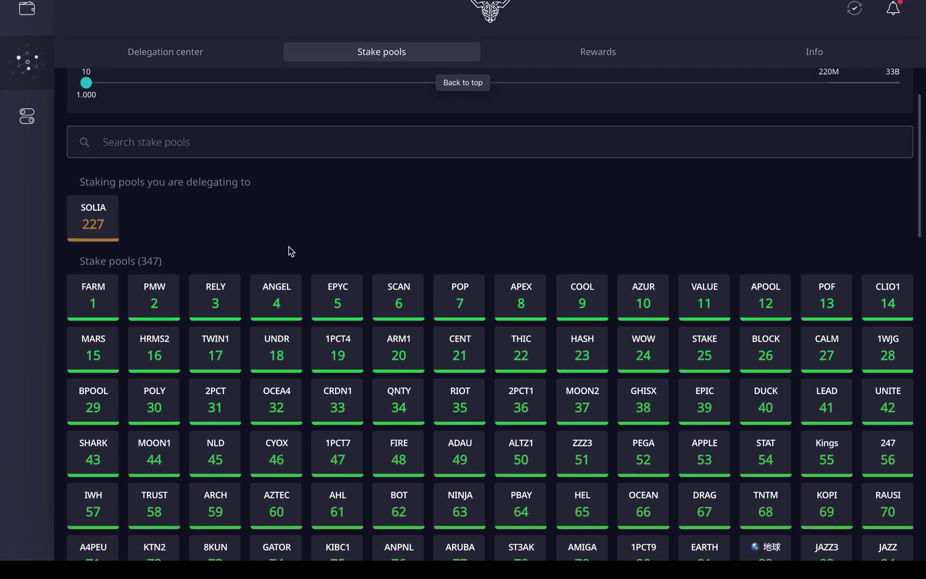
{"action": "scroll", "coordinate": [458, 247], "scroll_direction": "down", "scroll_amount": 5}
{"action": "scroll", "coordinate": [458, 248], "scroll_direction": "down", "scroll_amount": 1}
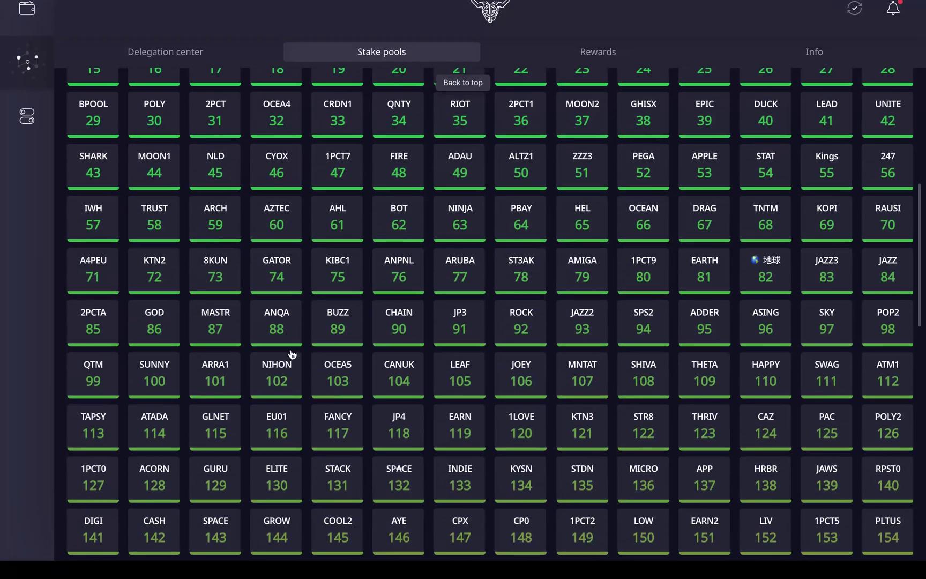
{"action": "scroll", "coordinate": [459, 403], "scroll_direction": "down", "scroll_amount": 2}
{"action": "scroll", "coordinate": [460, 403], "scroll_direction": "down", "scroll_amount": 10}
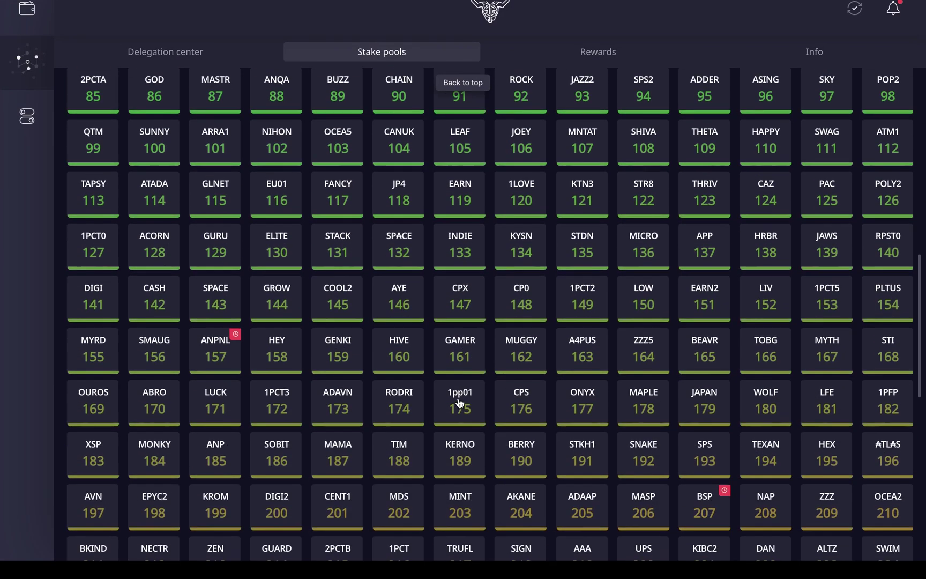
{"action": "scroll", "coordinate": [419, 292], "scroll_direction": "up", "scroll_amount": 12}
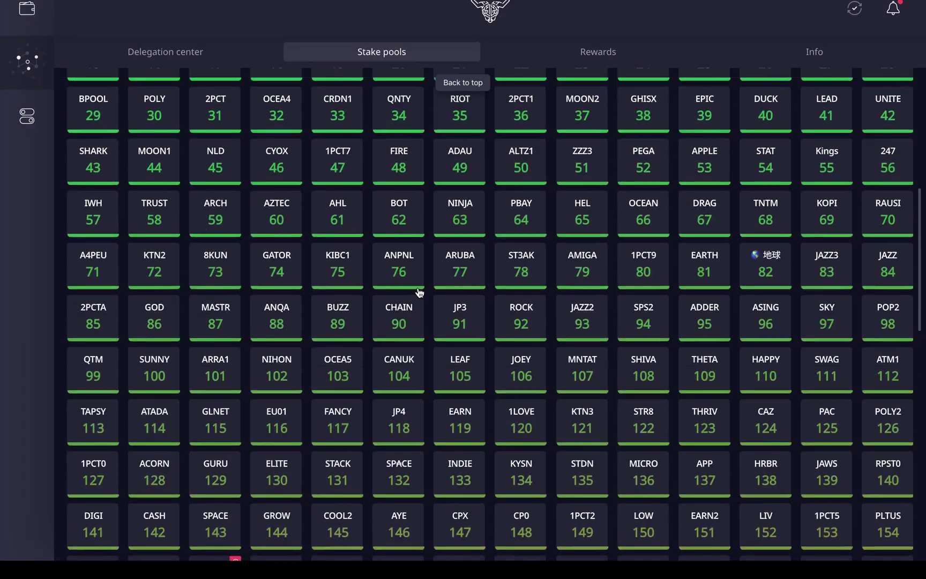
{"action": "scroll", "coordinate": [435, 262], "scroll_direction": "down", "scroll_amount": 7}
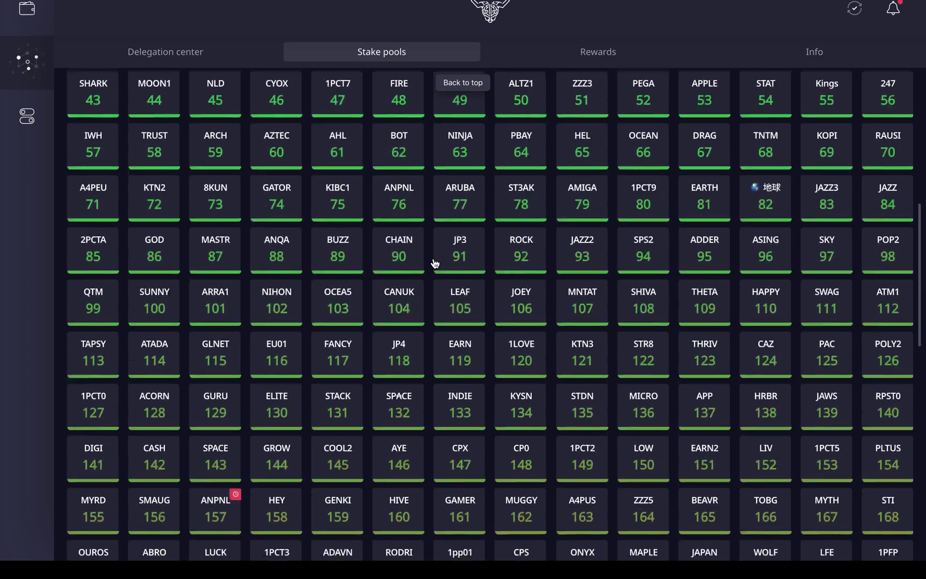
{"action": "scroll", "coordinate": [434, 263], "scroll_direction": "up", "scroll_amount": 14}
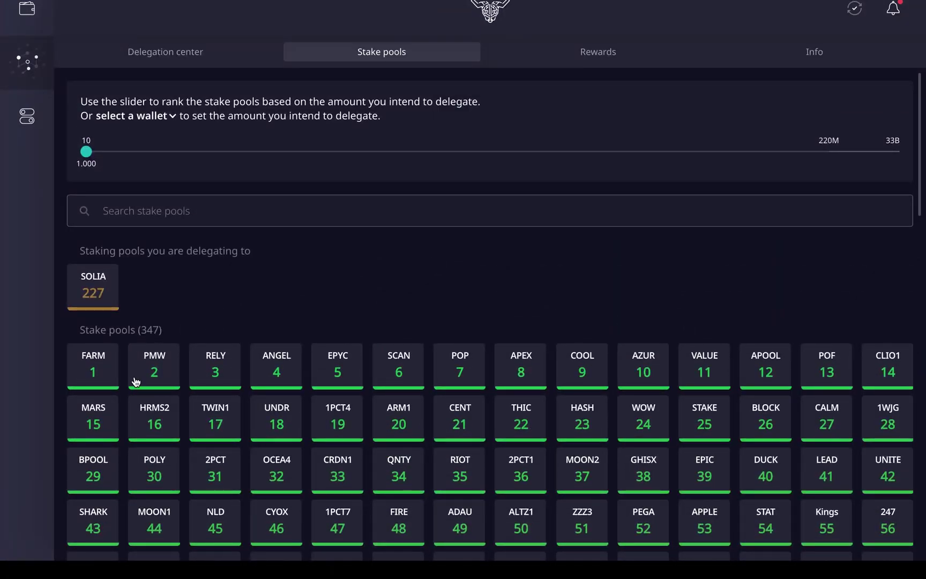
{"action": "left_click", "coordinate": [383, 213]}
- Search for SOLIA and open its pool card showing rank 227, 3% margin, 75K ADA pledge
{"action": "type", "text": "S"}
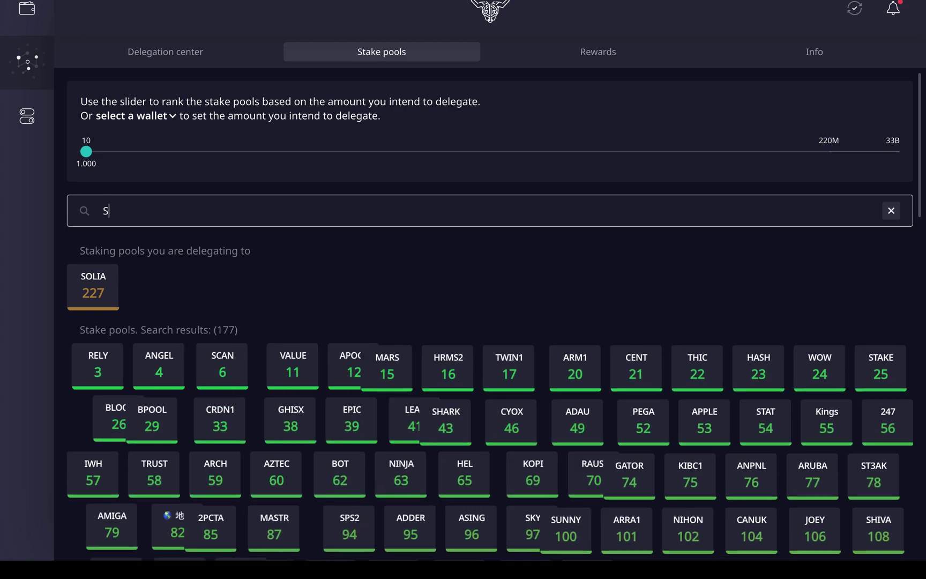
{"action": "type", "text": "OLIA"}
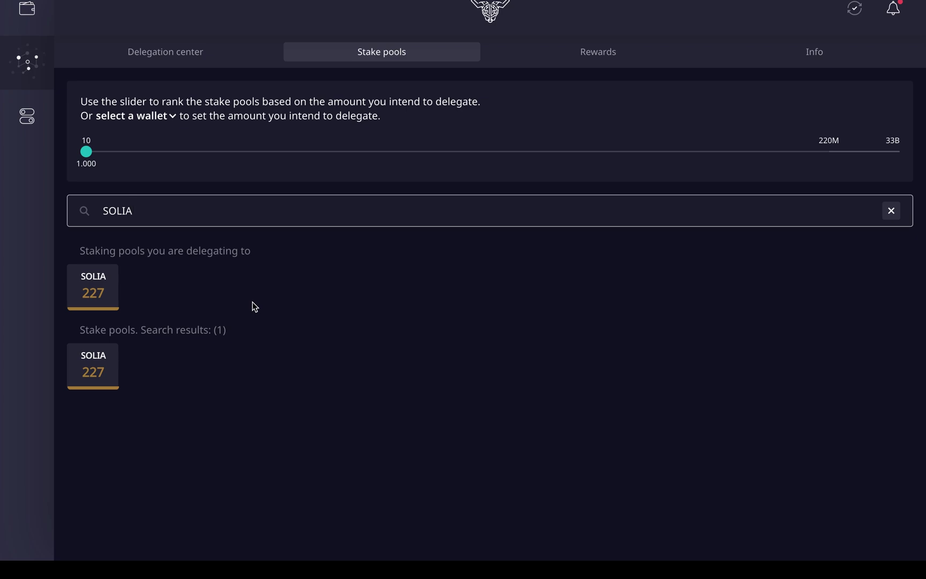
{"action": "left_click", "coordinate": [97, 370]}
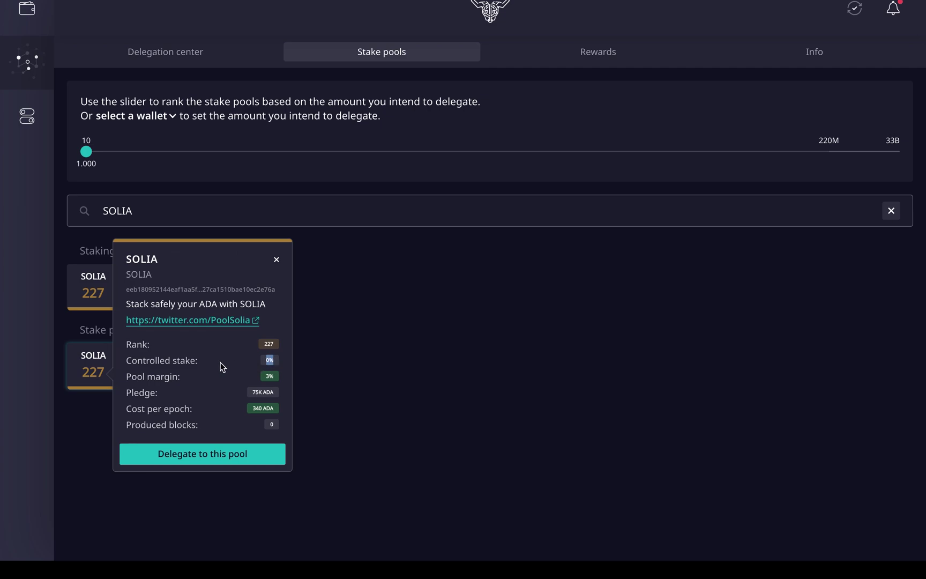
- Highlight SOLIA's 3% pool margin value in the details popover
{"action": "left_click", "coordinate": [247, 375]}
{"action": "left_click_drag", "start_coordinate": [264, 376], "coordinate": [277, 379]}
{"action": "left_click", "coordinate": [273, 376]}
{"action": "mouse_move", "coordinate": [265, 377]}
{"action": "left_mouse_down"}
{"action": "mouse_move", "coordinate": [280, 379]}
{"action": "mouse_move", "coordinate": [256, 392]}
{"action": "mouse_move", "coordinate": [278, 393]}
{"action": "mouse_move", "coordinate": [270, 393]}
{"action": "left_mouse_up"}
- Highlight the Cost per epoch label and its 340 ADA value, rechecking the 3% margin
{"action": "left_click_drag", "start_coordinate": [125, 408], "coordinate": [196, 410]}
{"action": "left_click", "coordinate": [250, 408]}
{"action": "left_click_drag", "start_coordinate": [253, 412], "coordinate": [266, 412]}
{"action": "left_click", "coordinate": [265, 411]}
{"action": "left_click_drag", "start_coordinate": [252, 409], "coordinate": [280, 411]}
{"action": "left_click", "coordinate": [217, 345]}
{"action": "left_click_drag", "start_coordinate": [125, 408], "coordinate": [194, 410]}
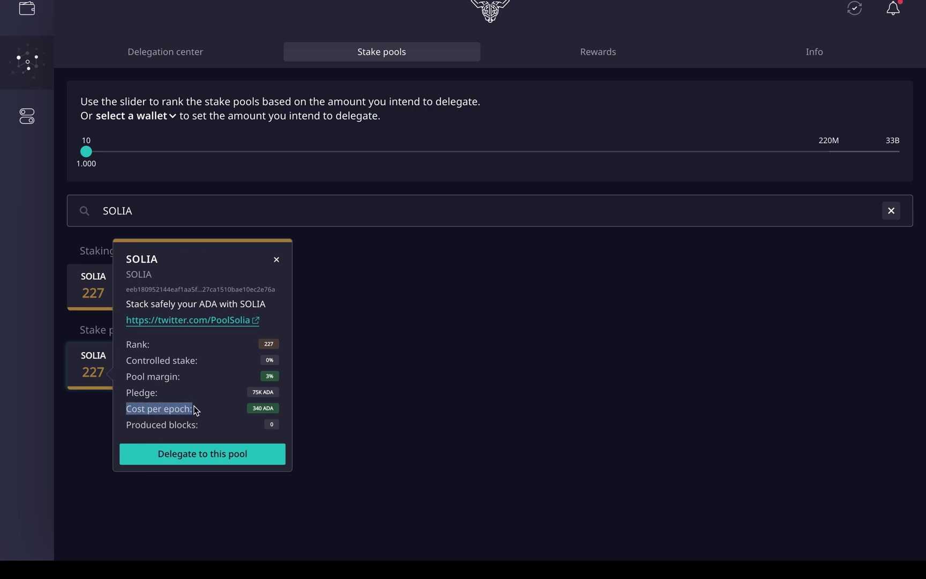
{"action": "left_click", "coordinate": [232, 409]}
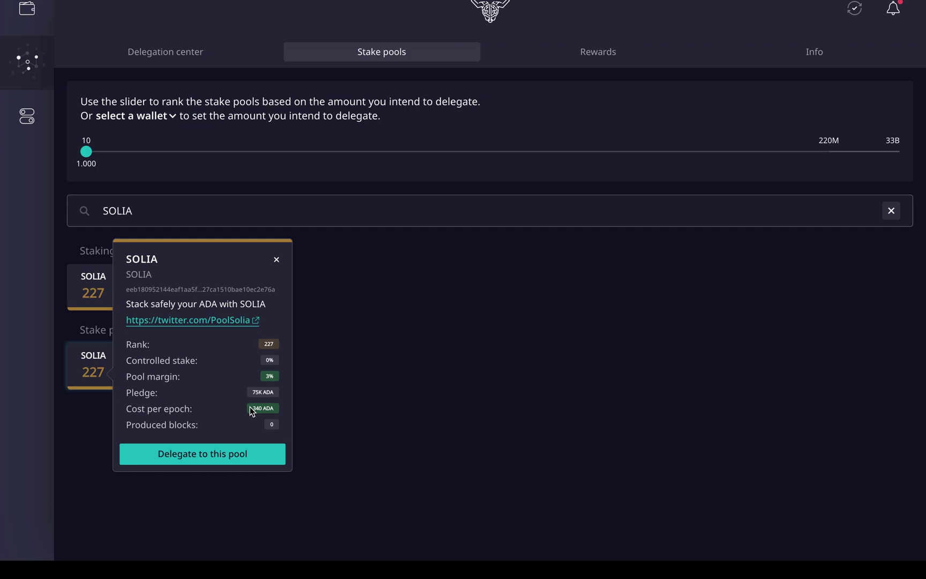
{"action": "left_click_drag", "start_coordinate": [250, 411], "coordinate": [278, 412]}
{"action": "left_click_drag", "start_coordinate": [267, 377], "coordinate": [279, 381]}
{"action": "left_click", "coordinate": [267, 376]}
{"action": "left_click_drag", "start_coordinate": [252, 409], "coordinate": [277, 411]}
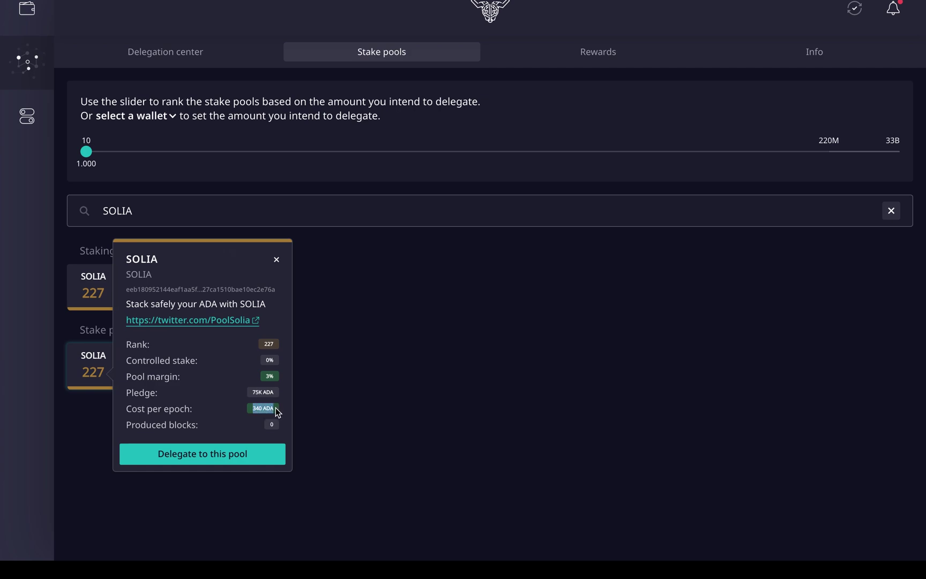
- Begin delegating to SOLIA with the Falcon wallet, then close the wizard at the stake pool step
{"action": "left_click", "coordinate": [229, 456]}
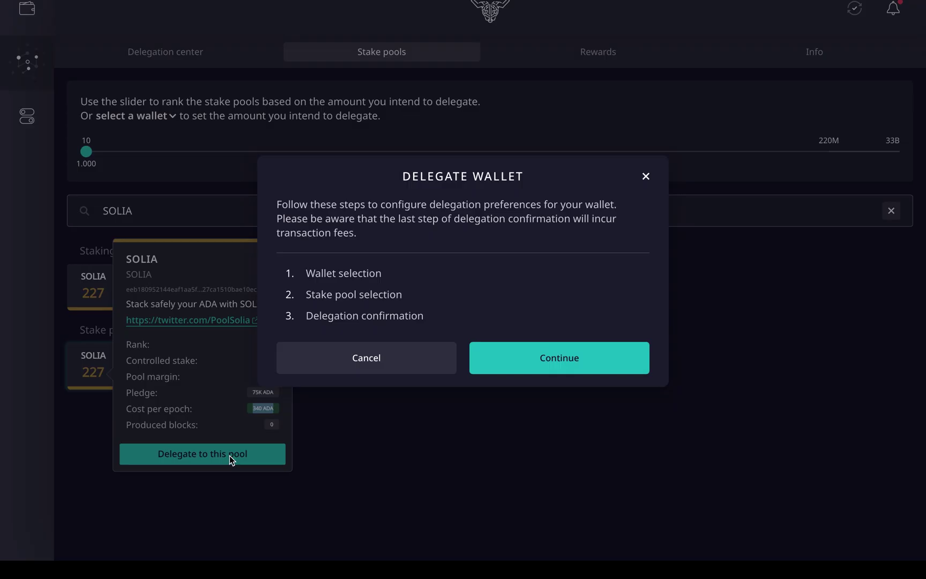
{"action": "left_click", "coordinate": [545, 361]}
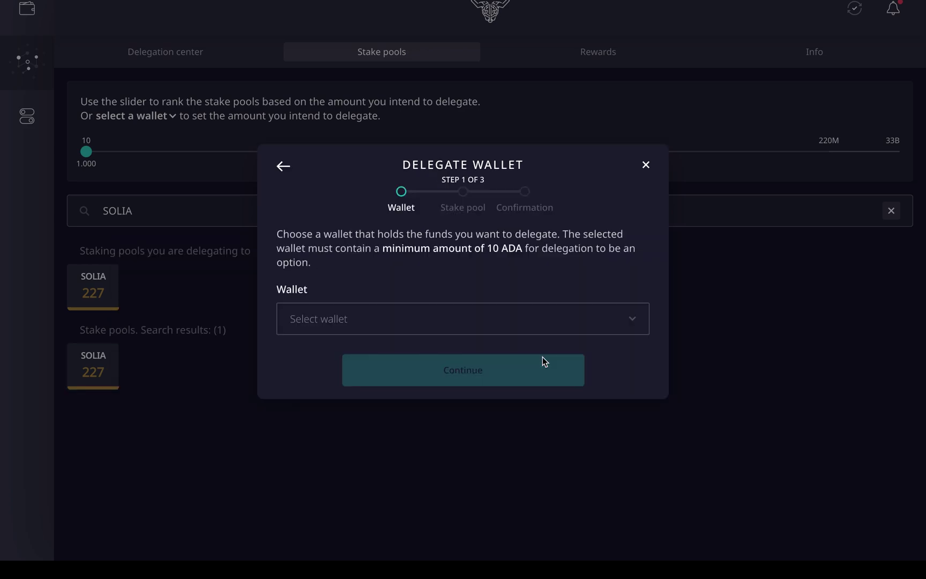
{"action": "left_click", "coordinate": [479, 320]}
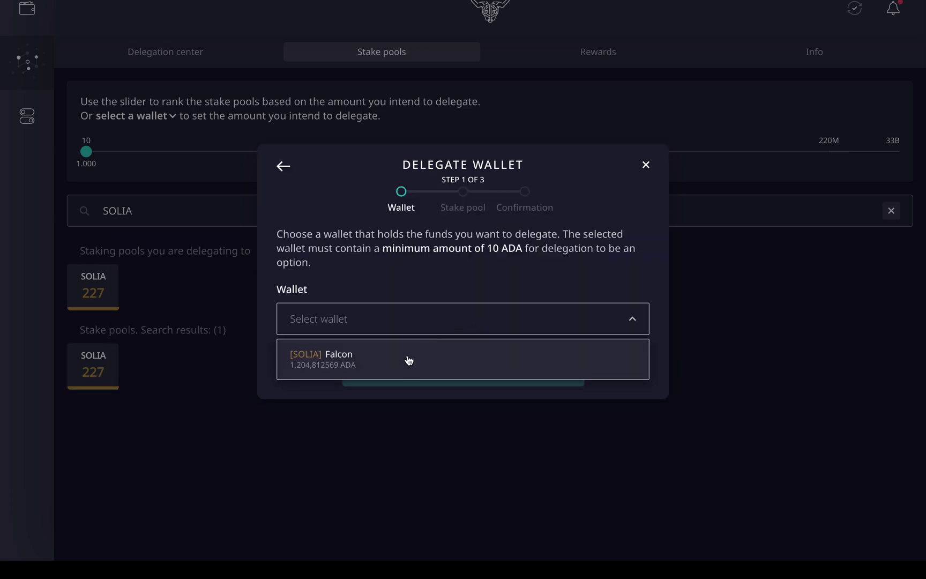
{"action": "left_click", "coordinate": [382, 362]}
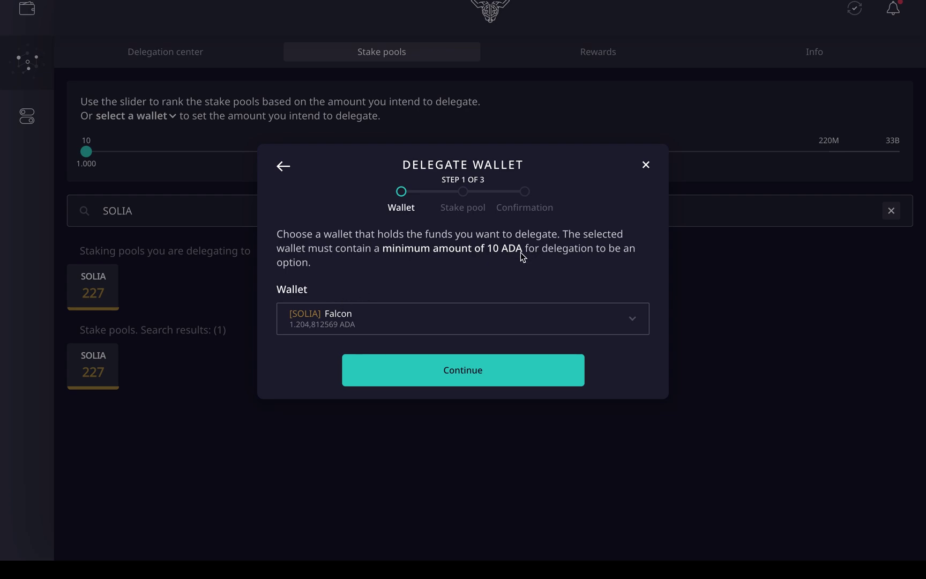
{"action": "left_click", "coordinate": [481, 371]}
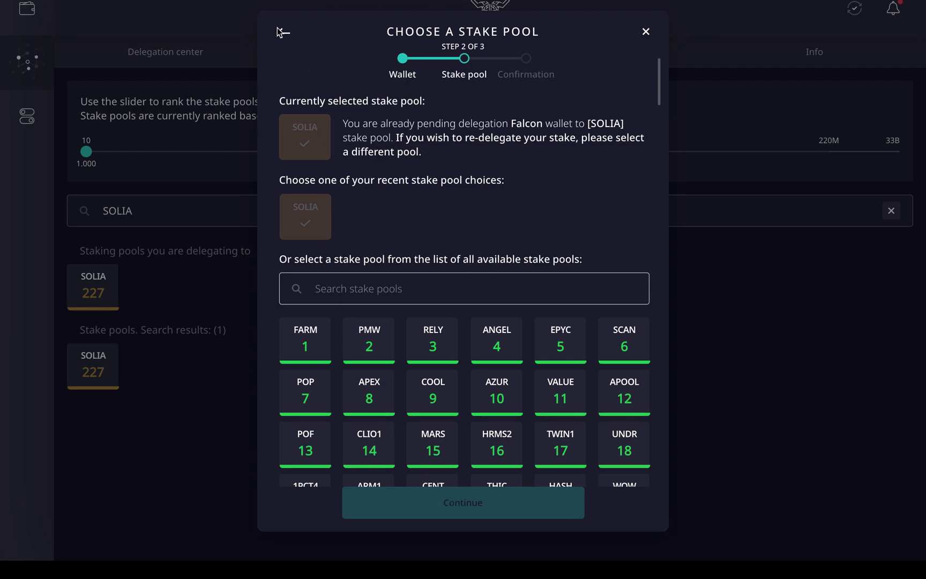
{"action": "left_click", "coordinate": [646, 31]}
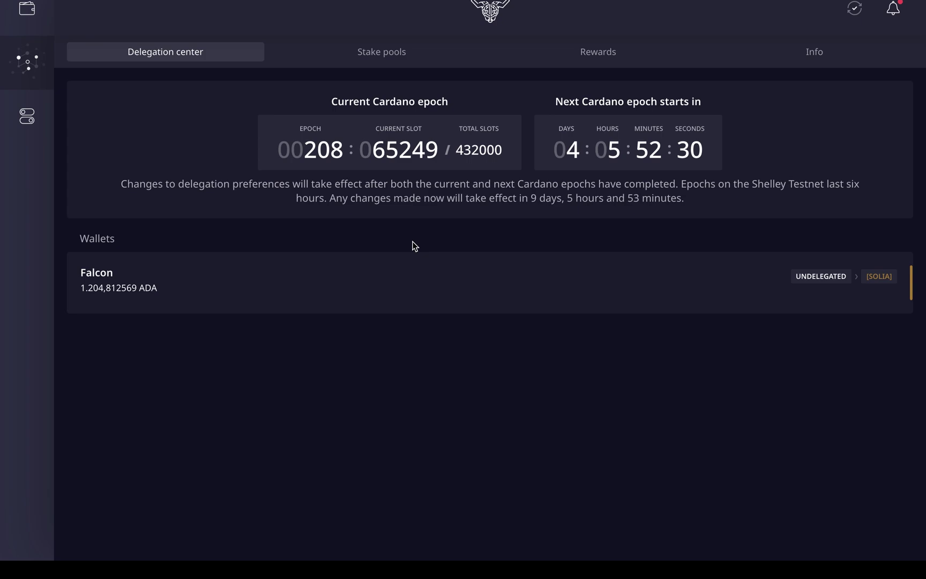
{"action": "mouse_move", "coordinate": [352, 269]}
{"action": "mouse_move", "coordinate": [484, 254]}
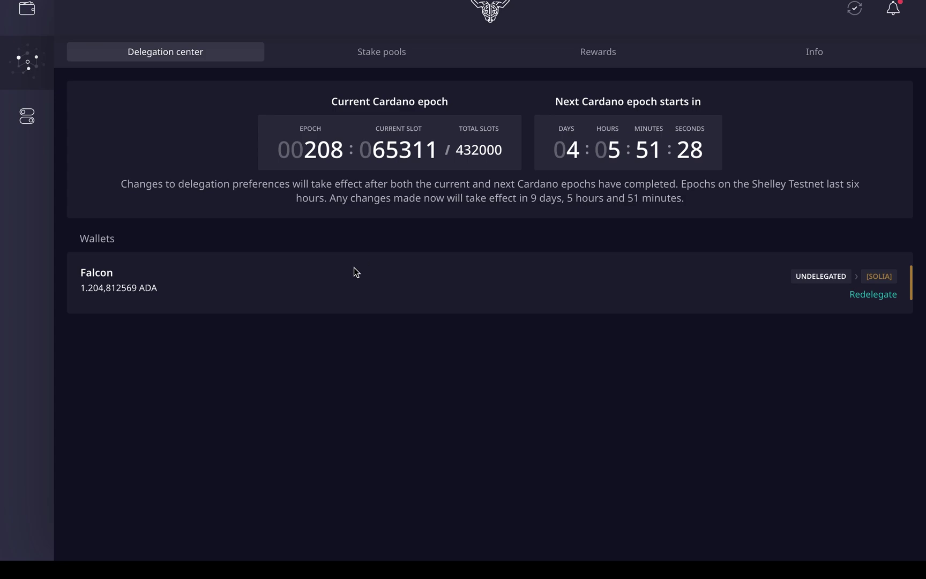